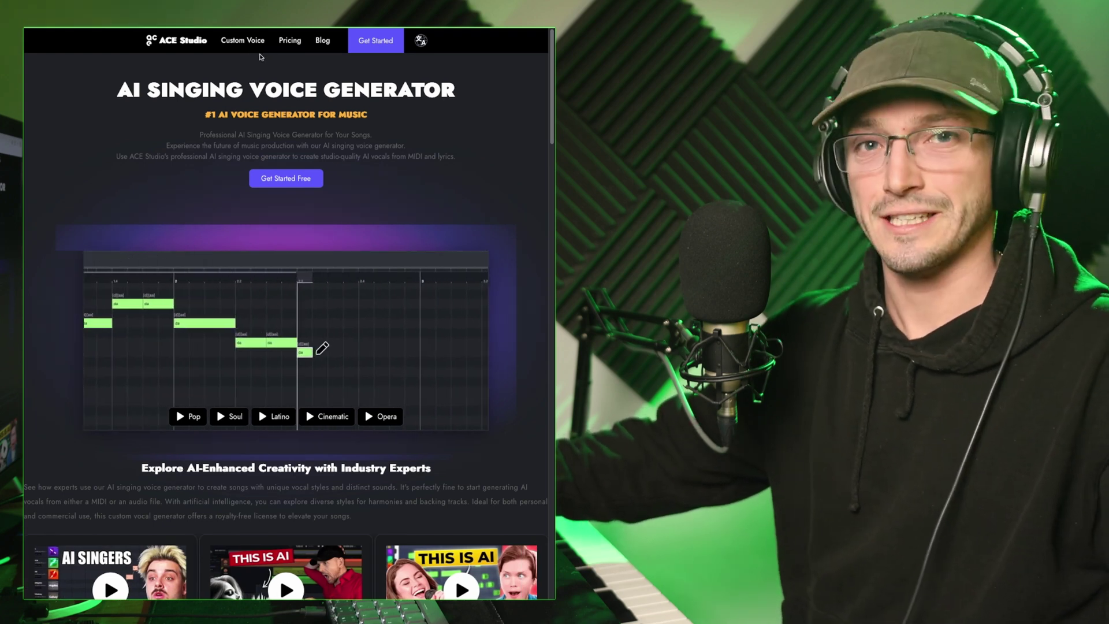
Step: Go to the ACE Studio pricing page listing the yearly Artist and Artist Pro plans
{"action": "left_click", "coordinate": [293, 41]}
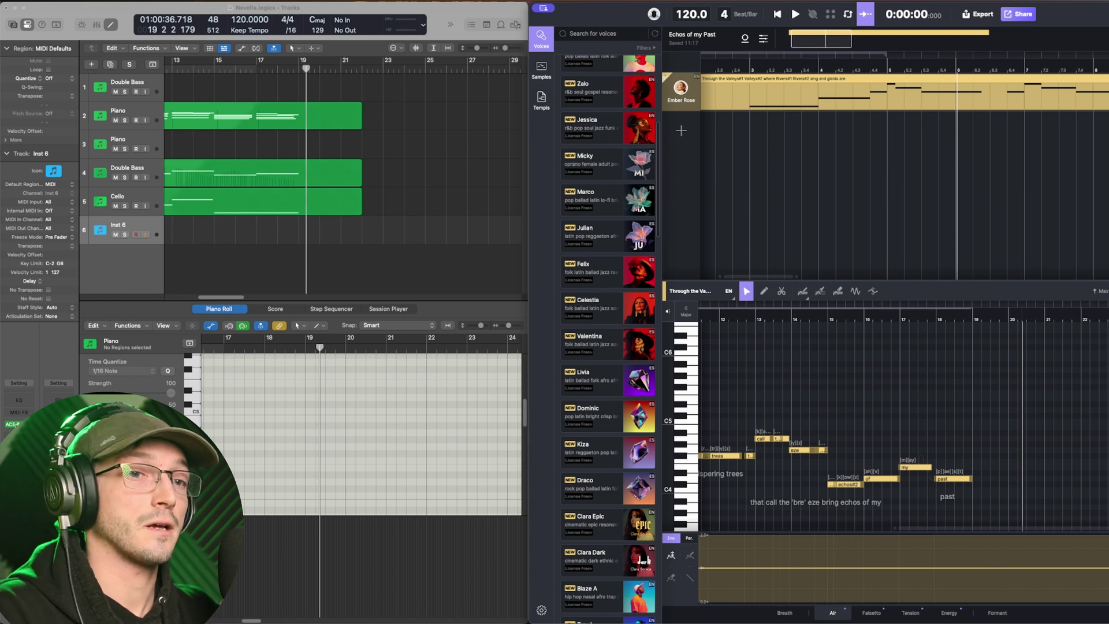
Step: Load ACE Bridge on Logic's Inst 6 track and play the vocal from bar 1 in sync
{"action": "key", "text": "v"}
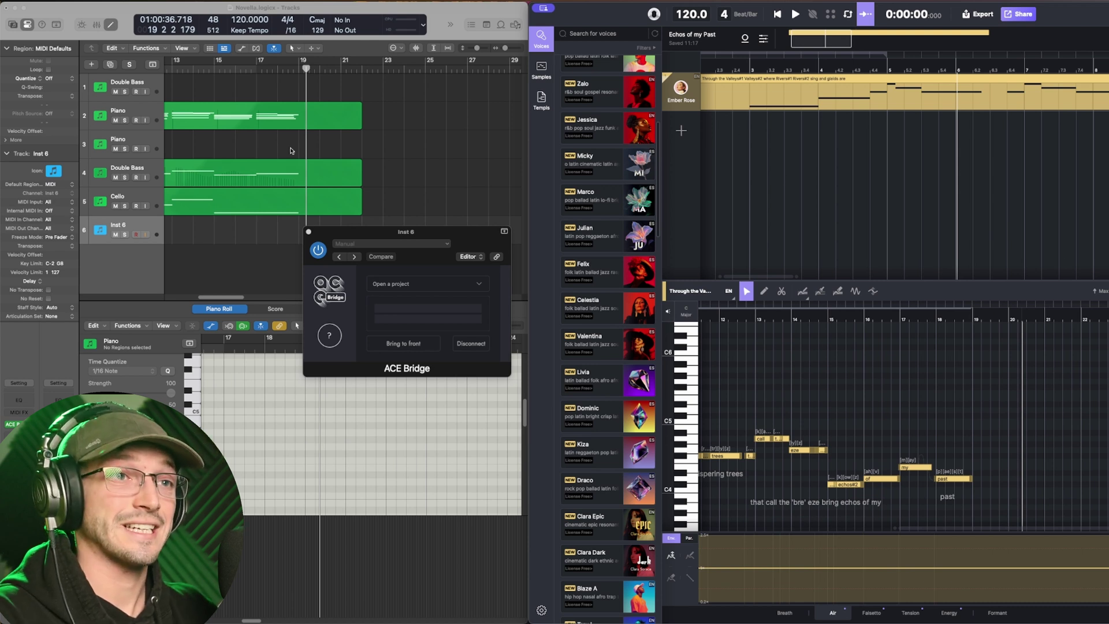
{"action": "left_click", "coordinate": [329, 82]}
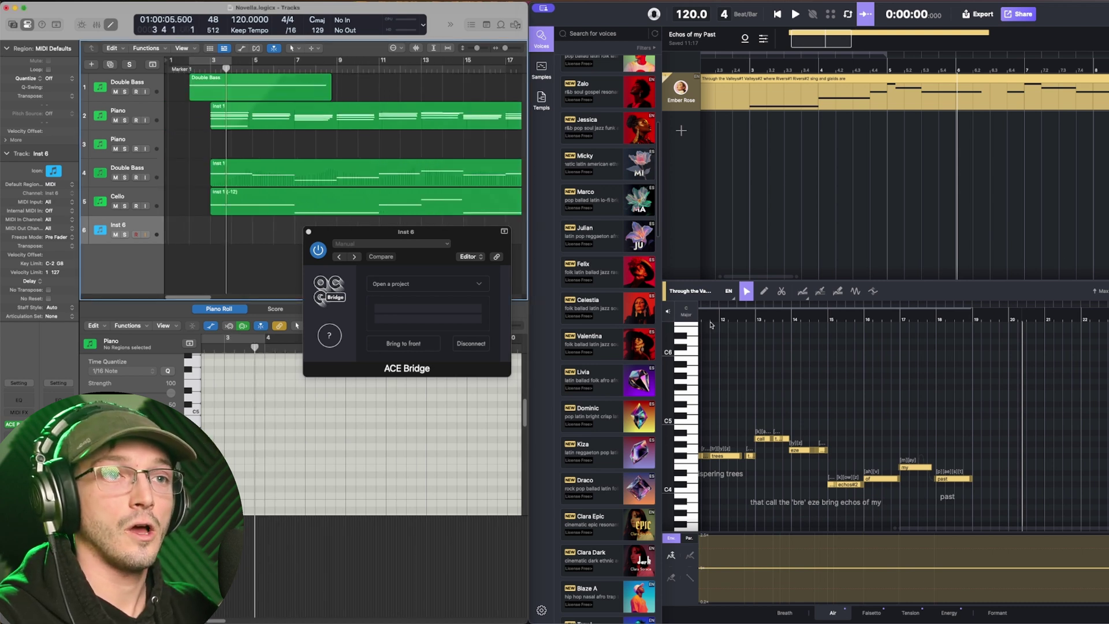
{"action": "scroll", "coordinate": [711, 325], "scroll_direction": "left", "scroll_amount": 2}
{"action": "key", "text": "Return"}
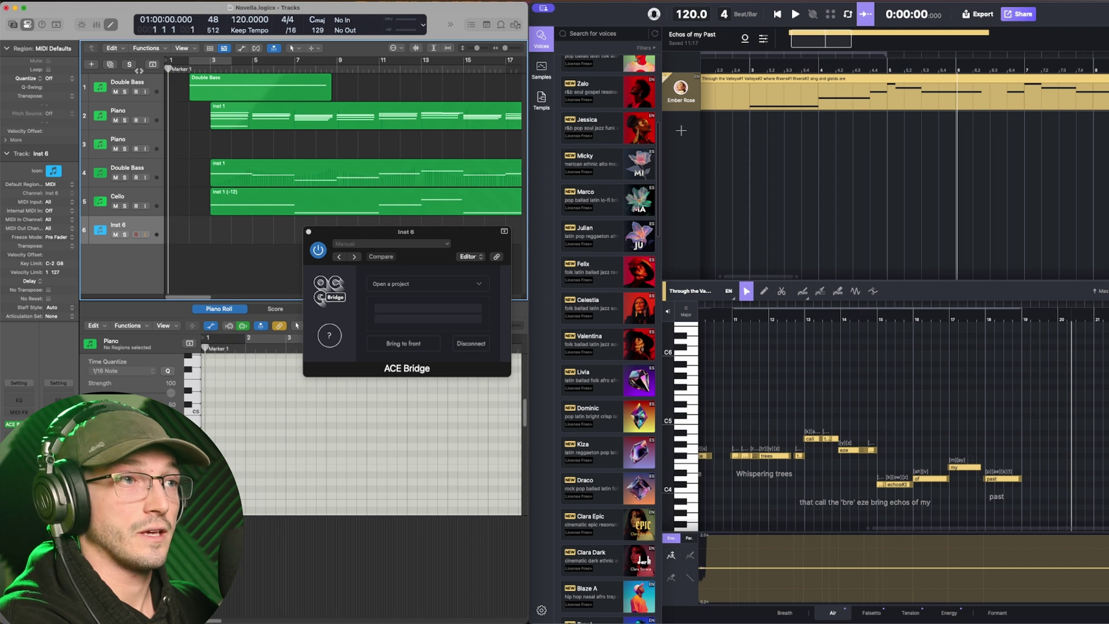
{"action": "key", "text": "space"}
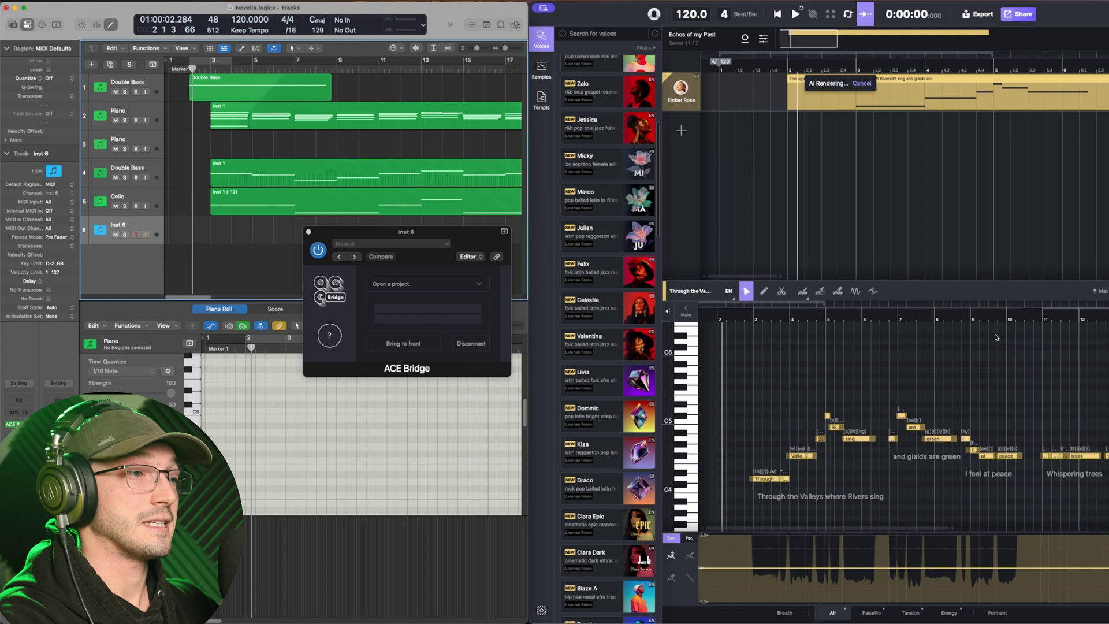
{"action": "left_click", "coordinate": [846, 162]}
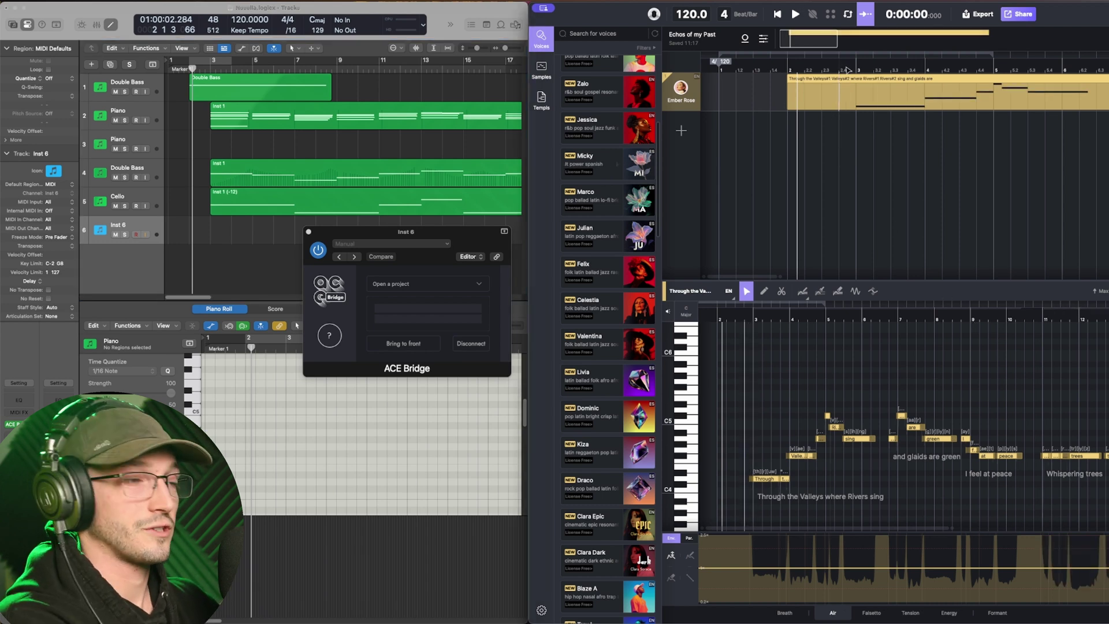
{"action": "key", "text": "space"}
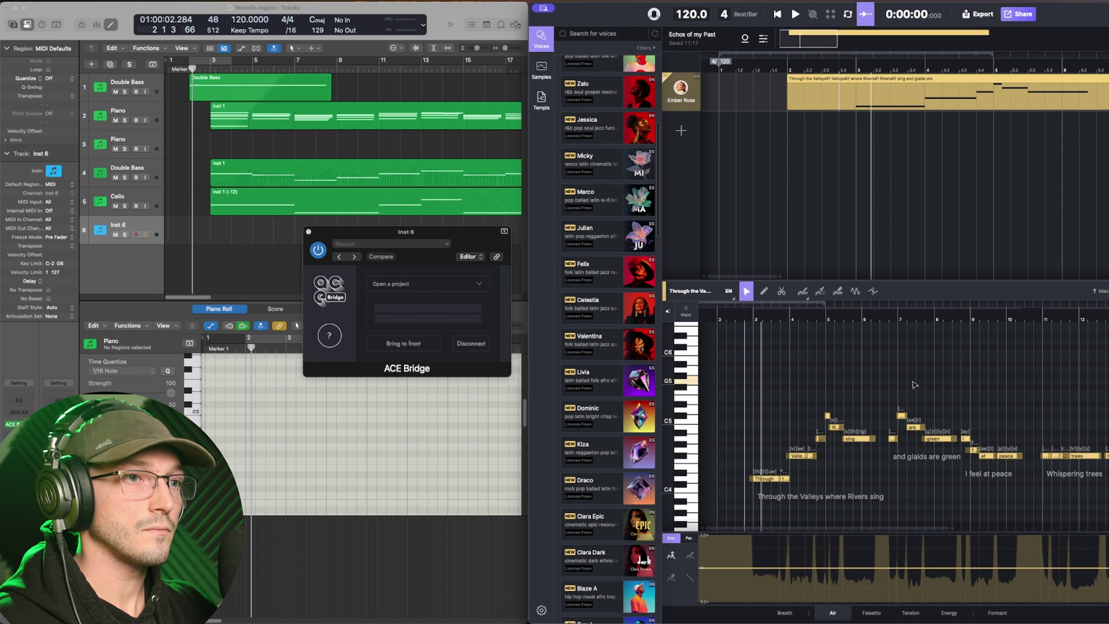
Step: Close the Bridge window, draw a trial 'da' note near bar 19 and play it back
{"action": "left_click", "coordinate": [307, 232]}
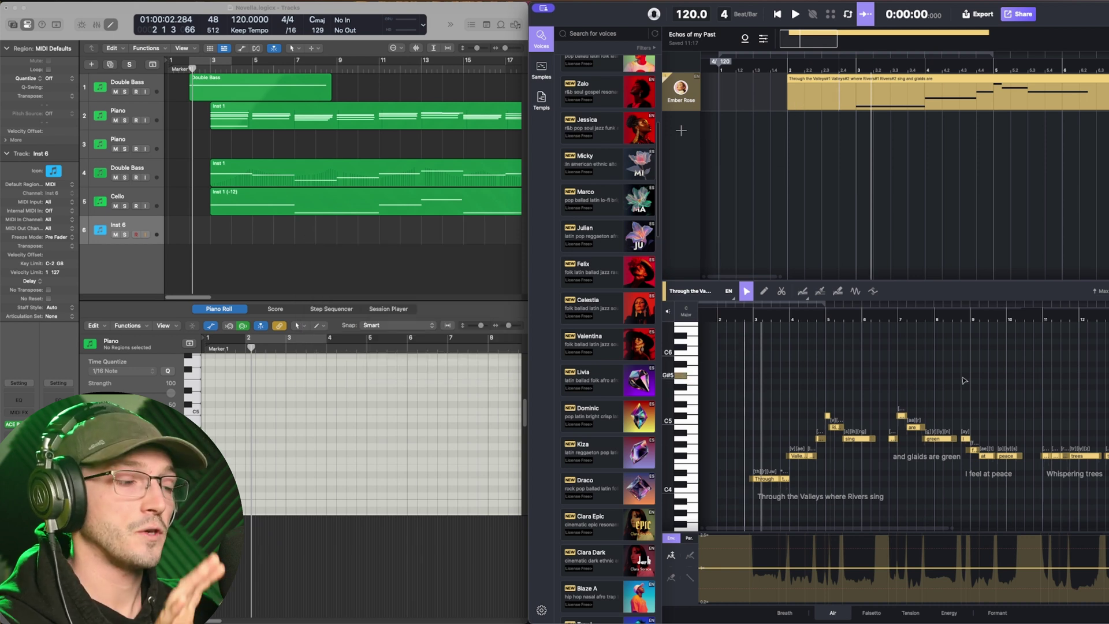
{"action": "scroll", "coordinate": [964, 380], "scroll_direction": "right", "scroll_amount": 5}
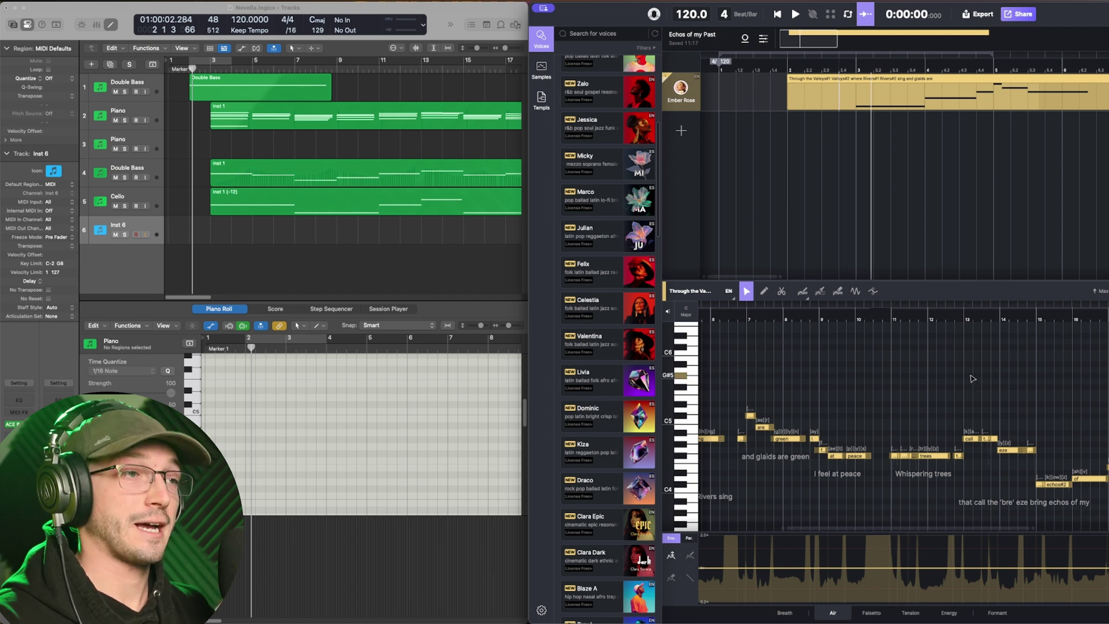
{"action": "scroll", "coordinate": [960, 372], "scroll_direction": "right", "scroll_amount": 6}
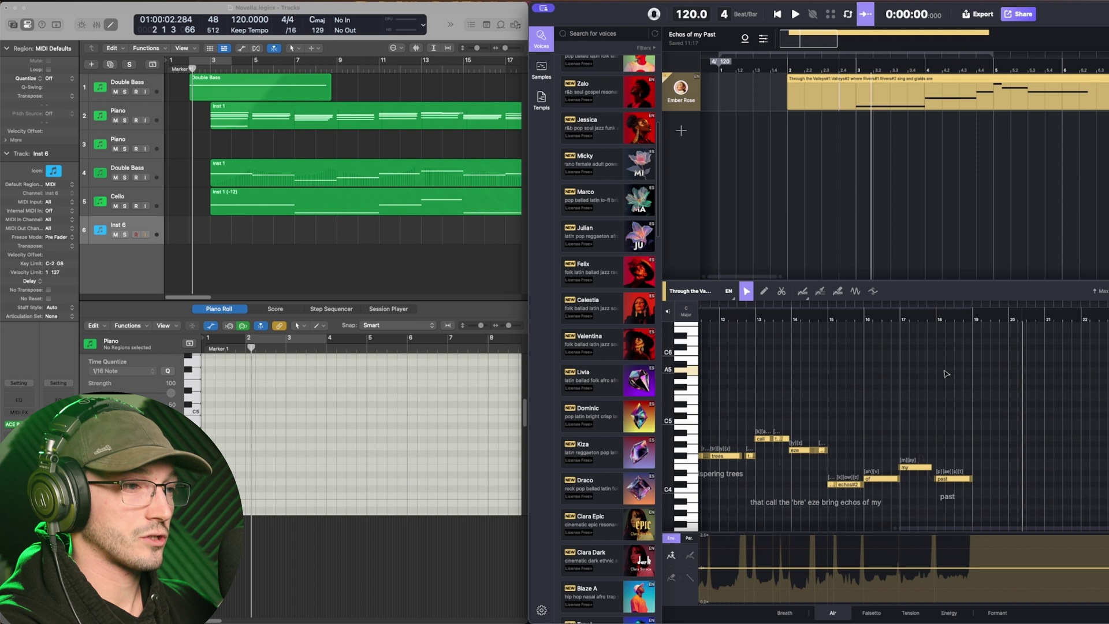
{"action": "left_click", "coordinate": [766, 292]}
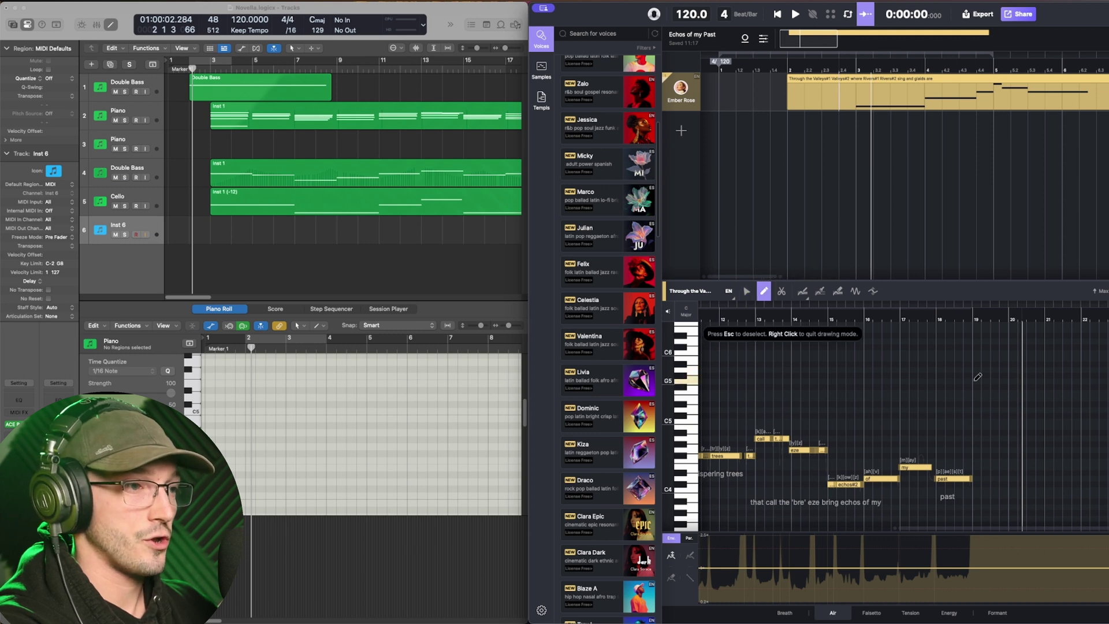
{"action": "left_click_drag", "start_coordinate": [990, 404], "coordinate": [1017, 404]}
{"action": "key", "text": "space"}
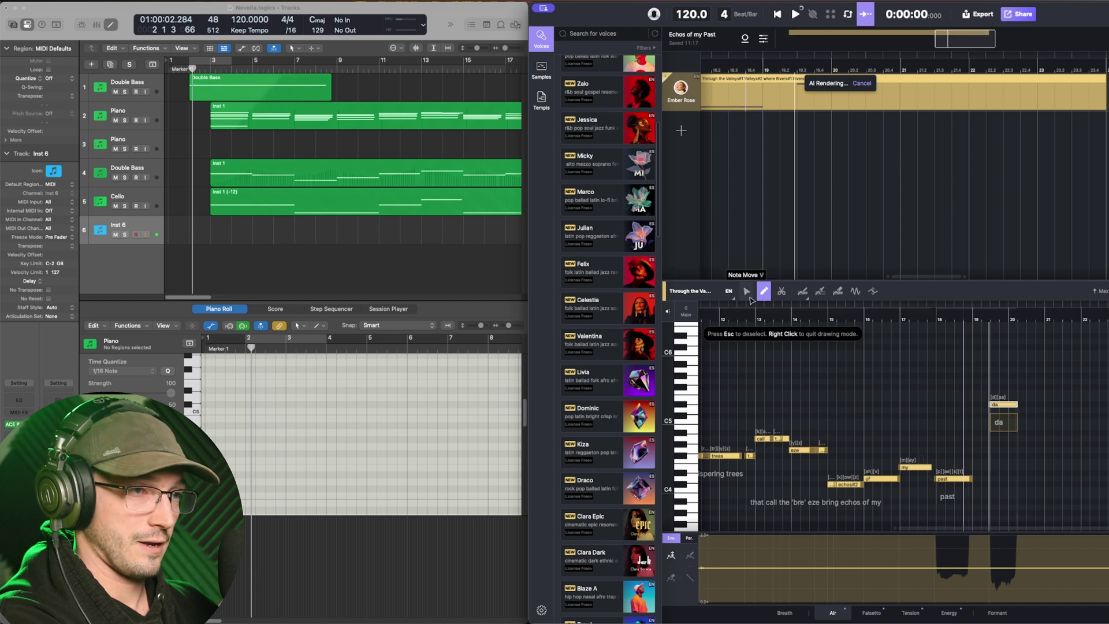
Step: With Note Move, select the new 'da' note and scroll back through the melody
{"action": "left_click", "coordinate": [751, 293]}
{"action": "left_click", "coordinate": [1014, 404]}
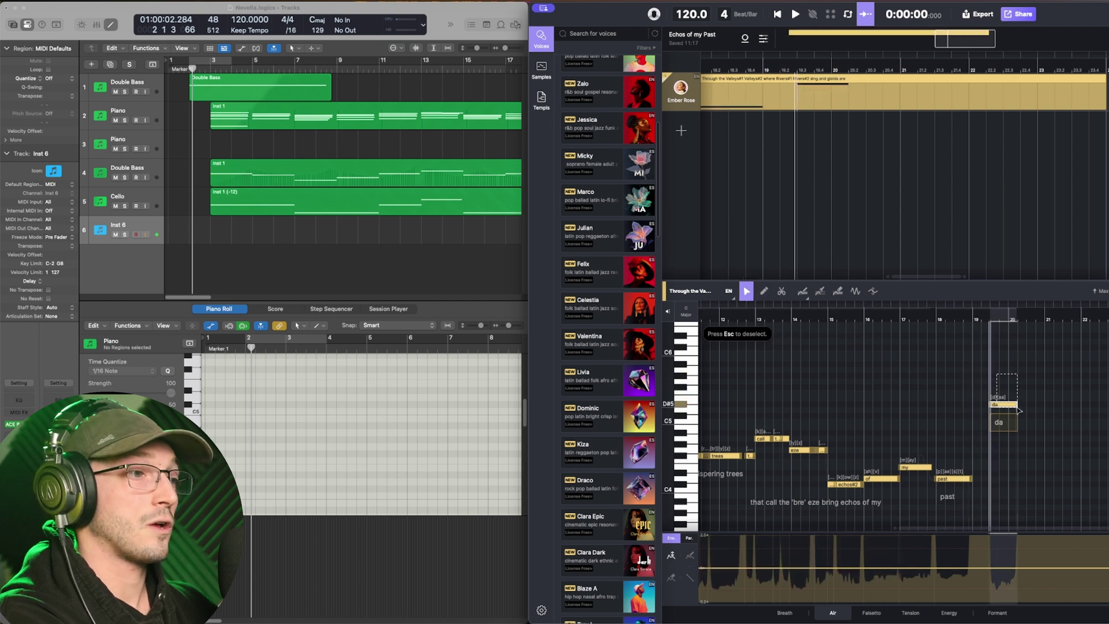
{"action": "scroll", "coordinate": [1008, 404], "scroll_direction": "left", "scroll_amount": 10}
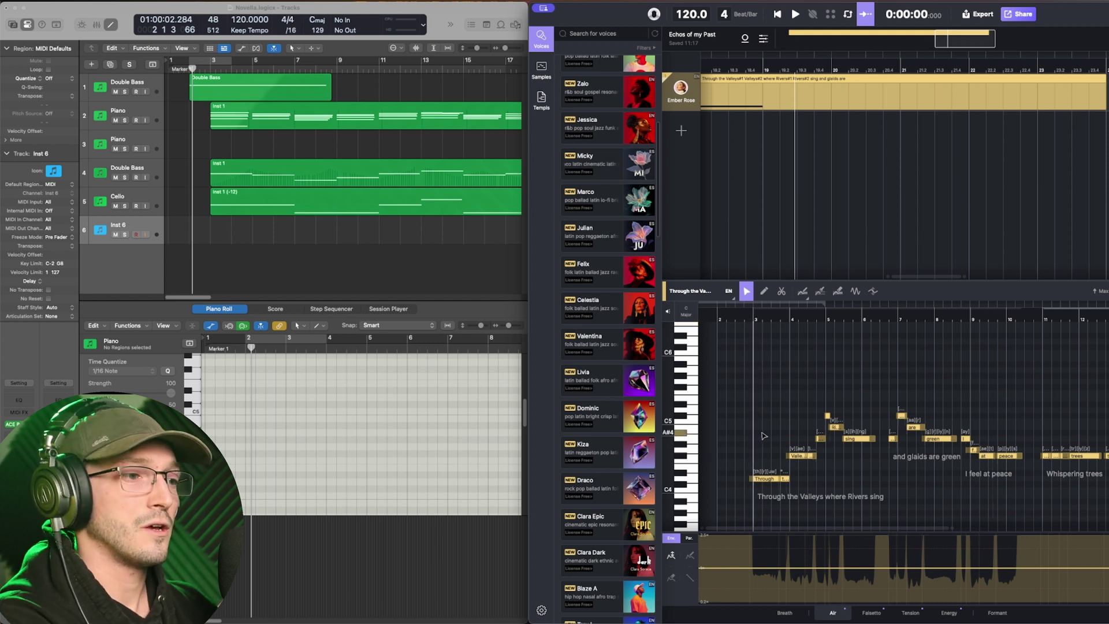
{"action": "scroll", "coordinate": [765, 431], "scroll_direction": "right", "scroll_amount": 3}
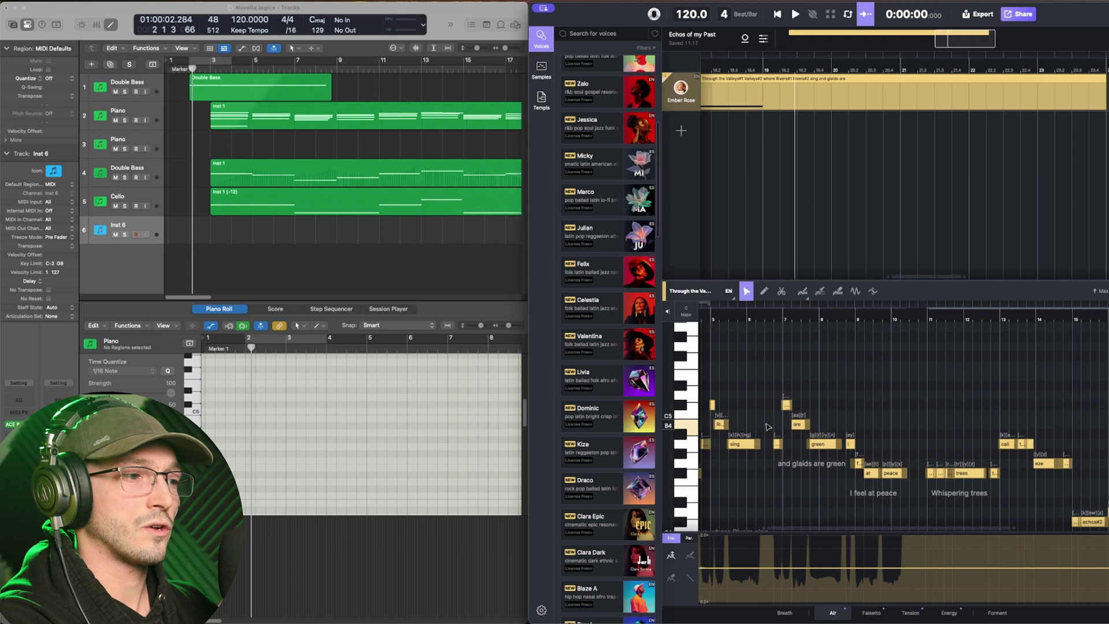
{"action": "scroll", "coordinate": [769, 429], "scroll_direction": "left", "scroll_amount": 3}
{"action": "scroll", "coordinate": [769, 431], "scroll_direction": "up", "scroll_amount": 3}
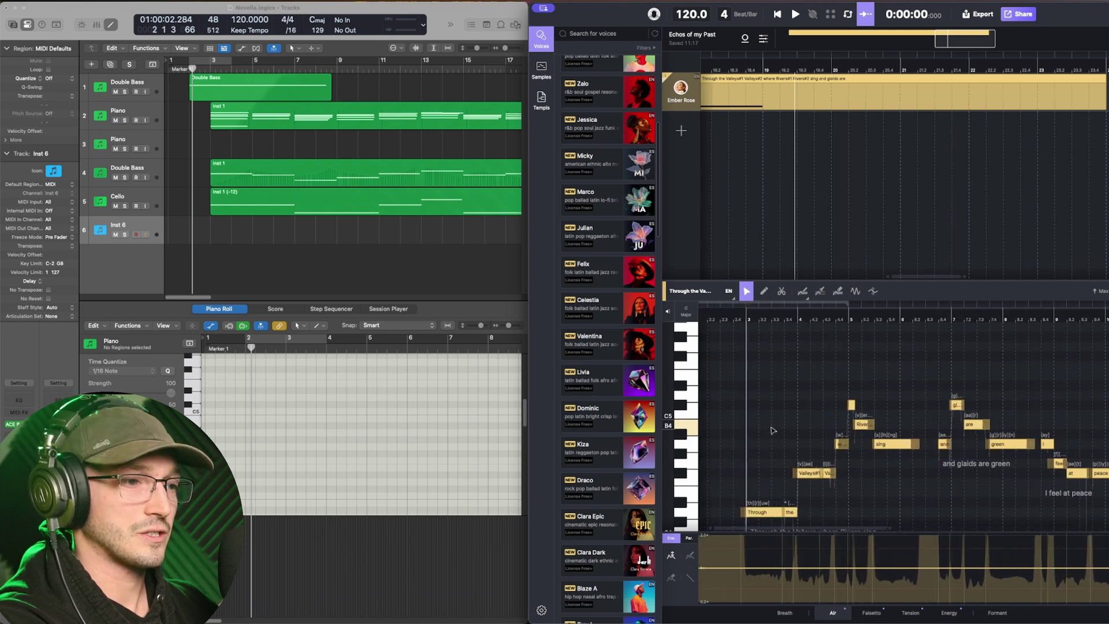
{"action": "scroll", "coordinate": [775, 421], "scroll_direction": "left", "scroll_amount": 2}
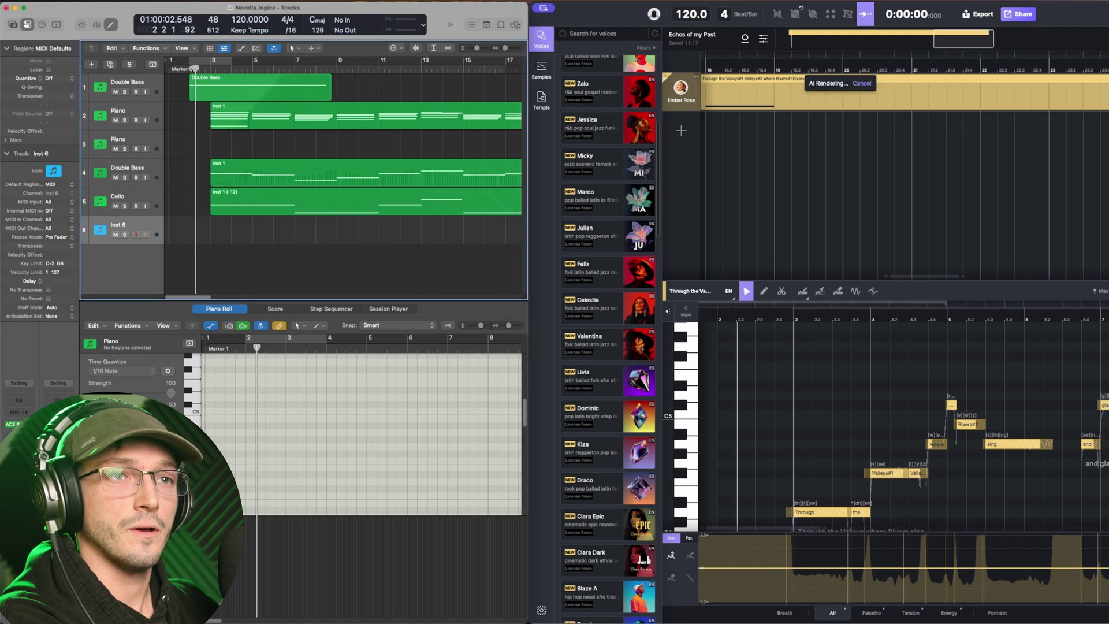
{"action": "left_click", "coordinate": [194, 68]}
{"action": "key", "text": "space"}
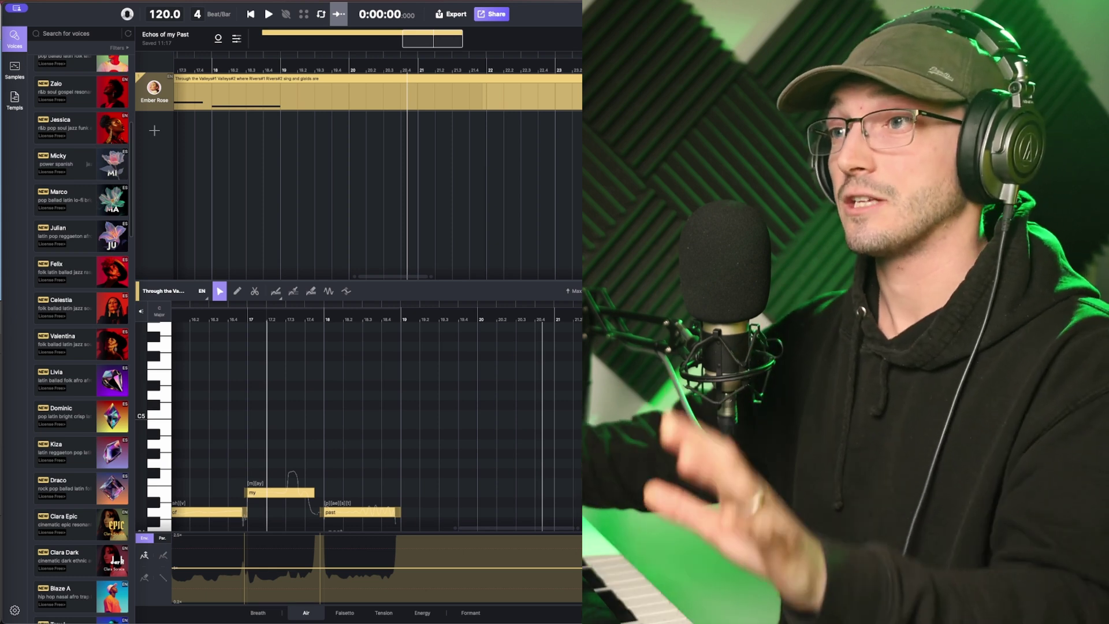
Step: Drop Marco from the Voices list as a new track and copy the Ember Rose clip onto it
{"action": "scroll", "coordinate": [51, 224], "scroll_direction": "up", "scroll_amount": 5}
{"action": "mouse_move", "coordinate": [73, 213]}
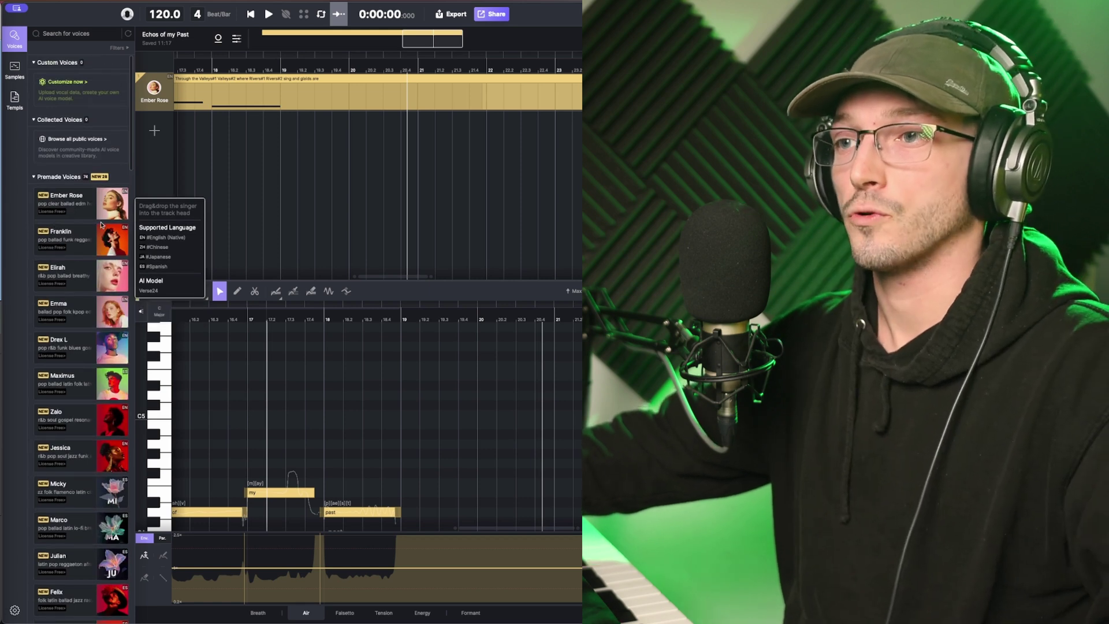
{"action": "scroll", "coordinate": [102, 389], "scroll_direction": "down", "scroll_amount": 15}
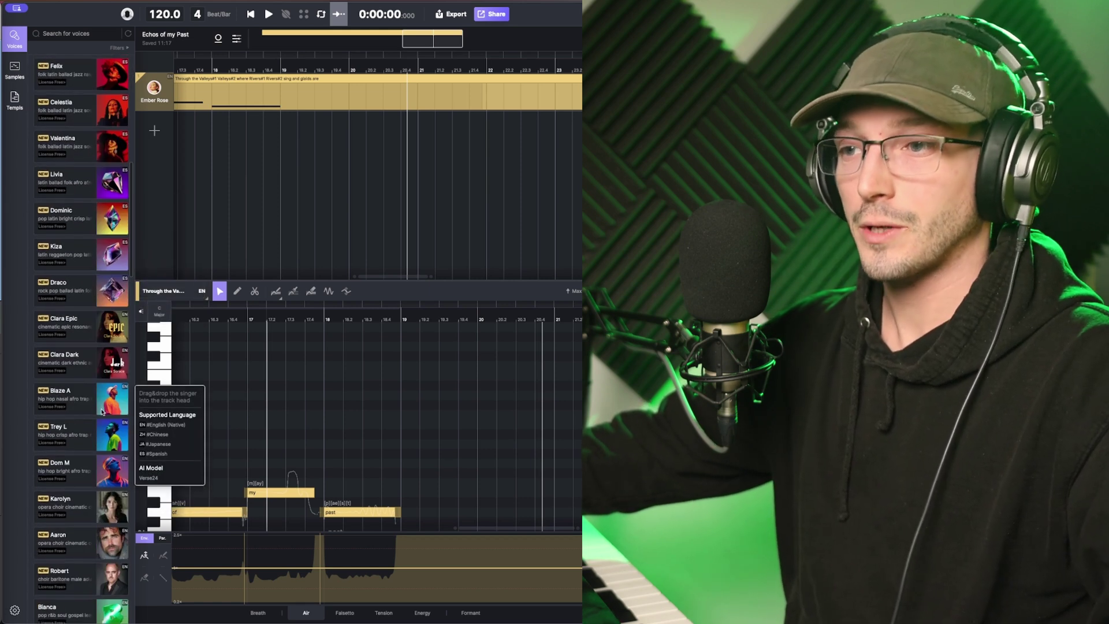
{"action": "scroll", "coordinate": [103, 411], "scroll_direction": "up", "scroll_amount": 15}
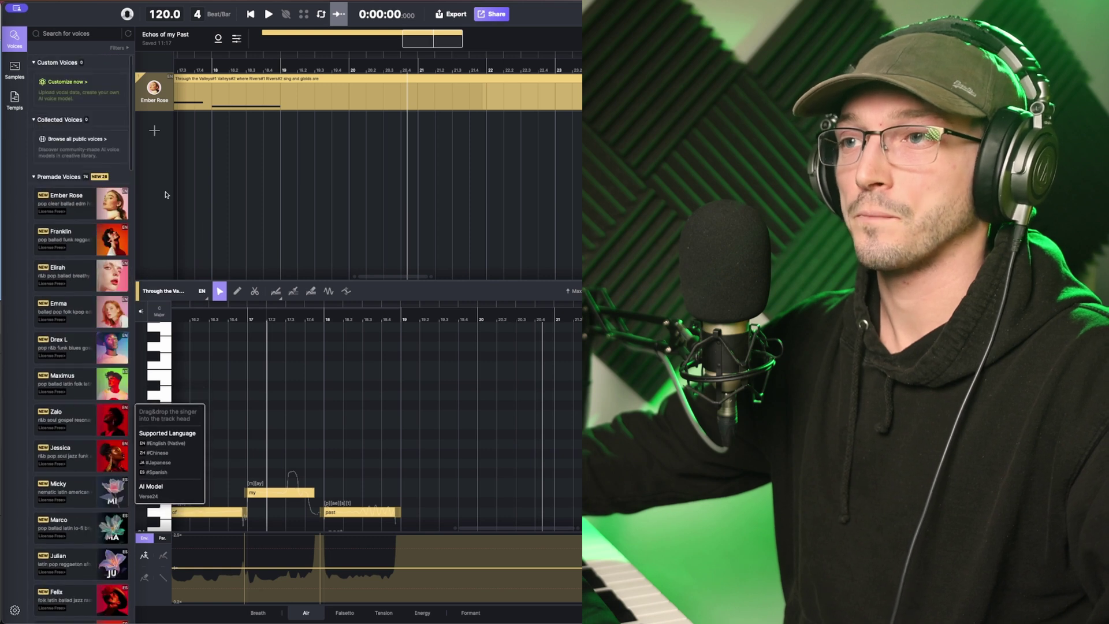
{"action": "scroll", "coordinate": [107, 335], "scroll_direction": "down", "scroll_amount": 1}
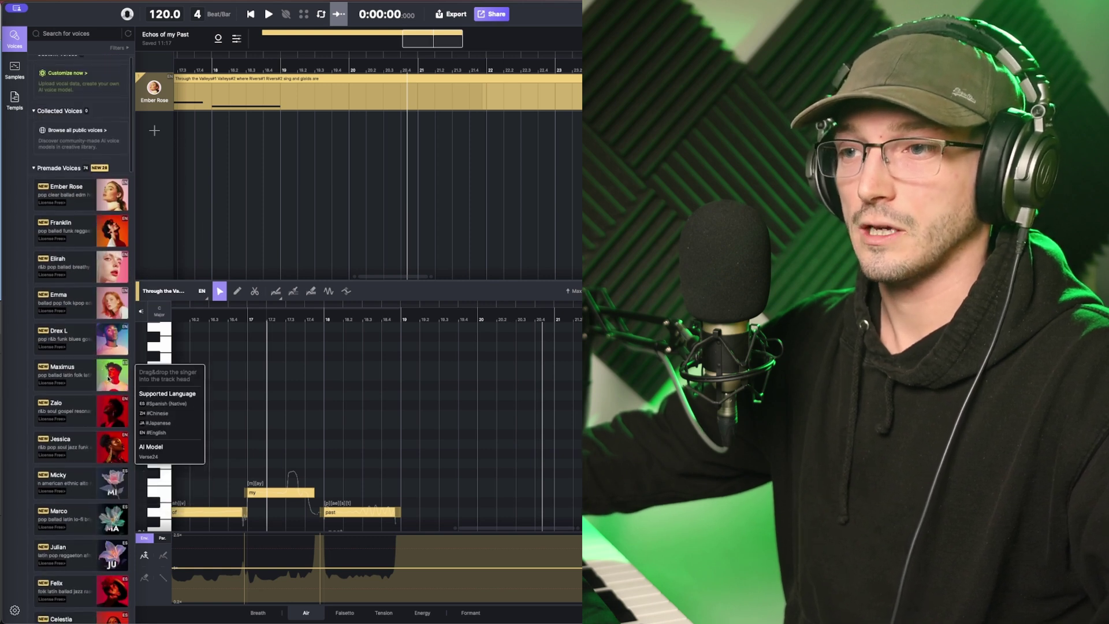
{"action": "scroll", "coordinate": [108, 376], "scroll_direction": "down", "scroll_amount": 3}
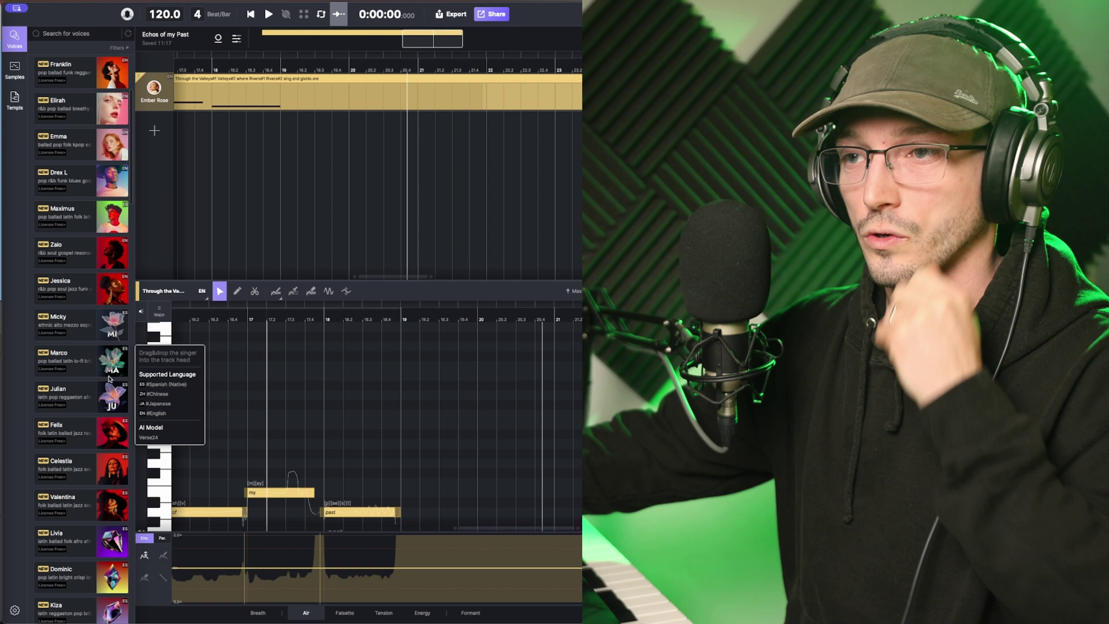
{"action": "left_click_drag", "start_coordinate": [113, 368], "coordinate": [153, 126]}
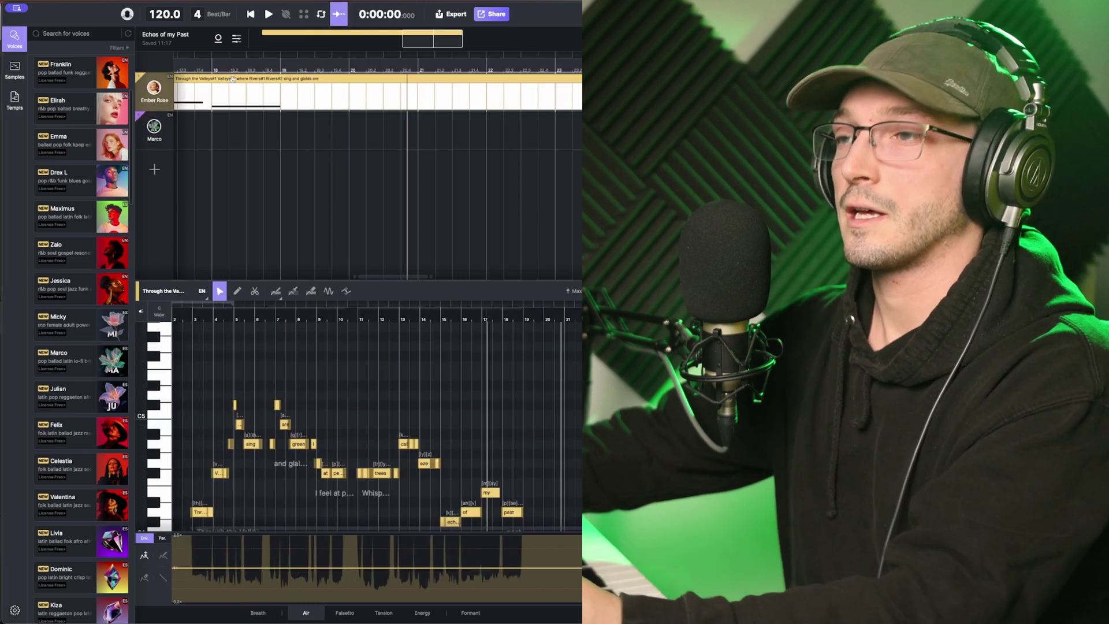
{"action": "left_click_drag", "start_coordinate": [229, 77], "coordinate": [234, 130]}
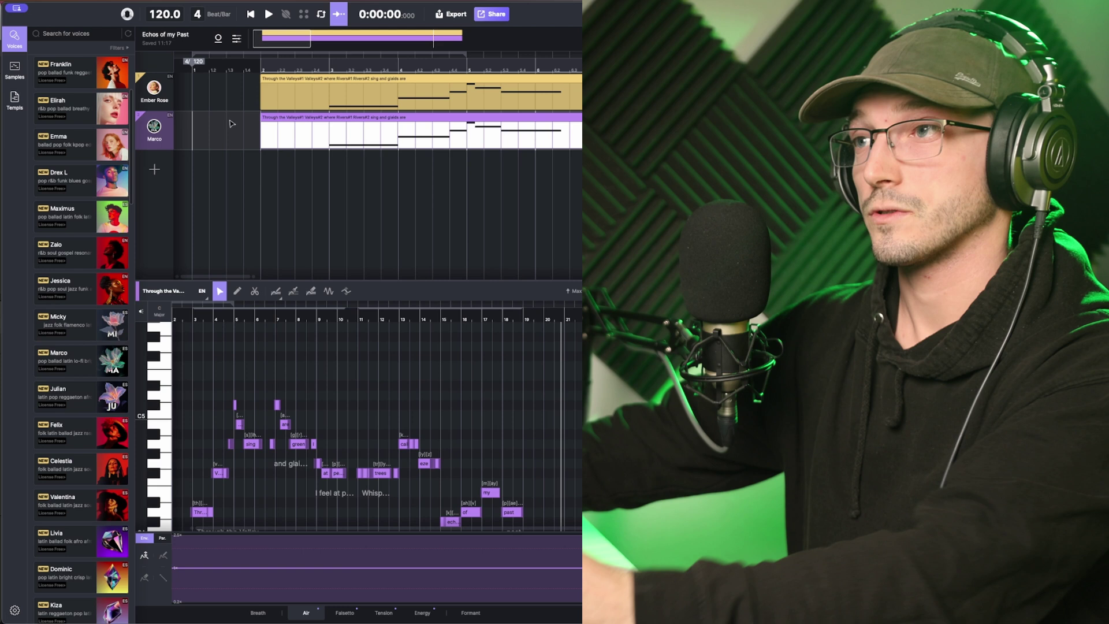
Step: Open the Marco track's options, then dismiss them
{"action": "left_click", "coordinate": [171, 127]}
{"action": "key", "text": "Escape"}
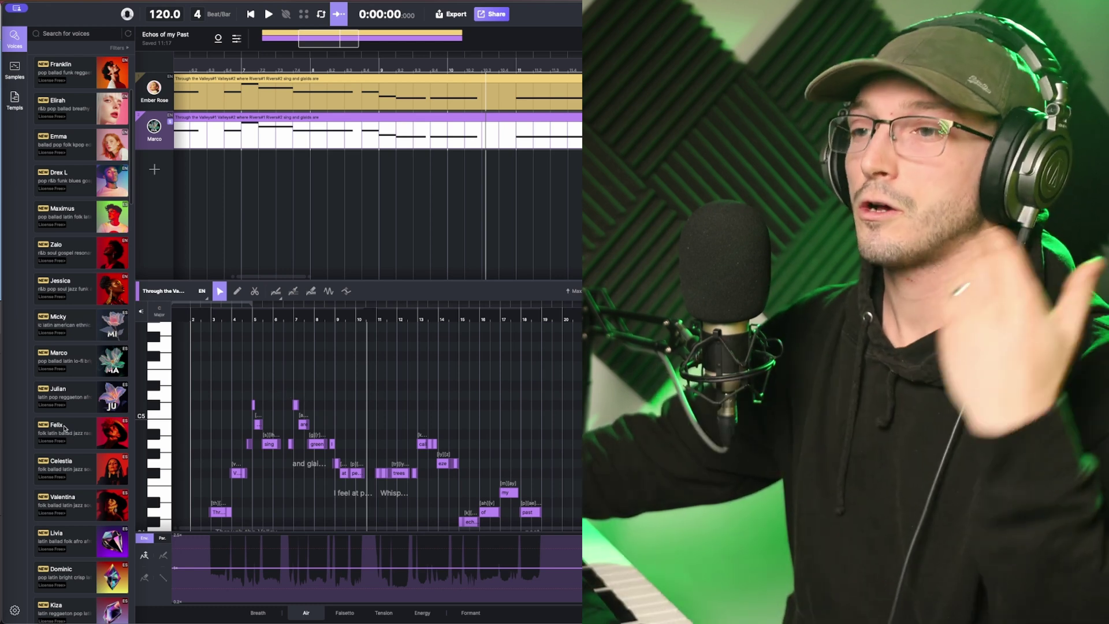
Step: Delete the Marco singer track from the project
{"action": "right_click", "coordinate": [156, 143]}
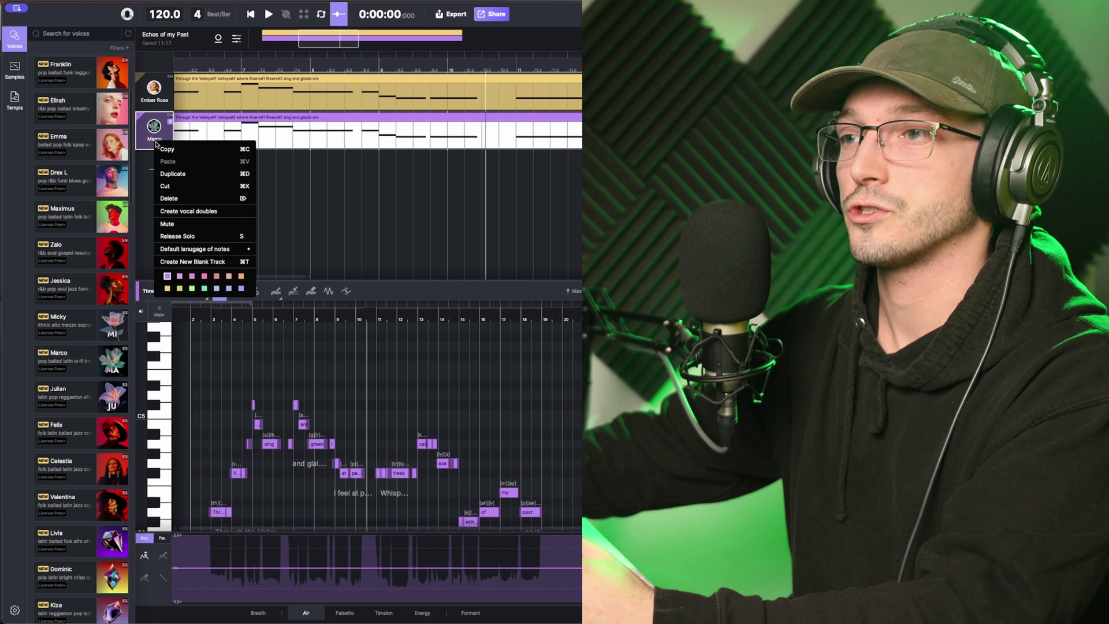
{"action": "left_click", "coordinate": [174, 198]}
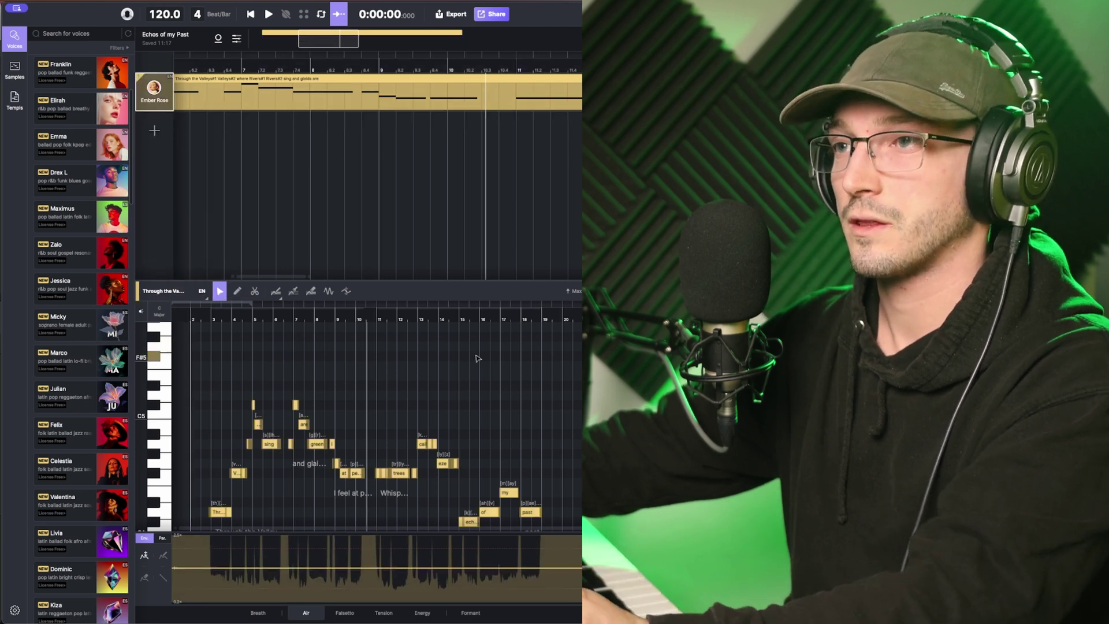
{"action": "scroll", "coordinate": [507, 382], "scroll_direction": "right", "scroll_amount": 2}
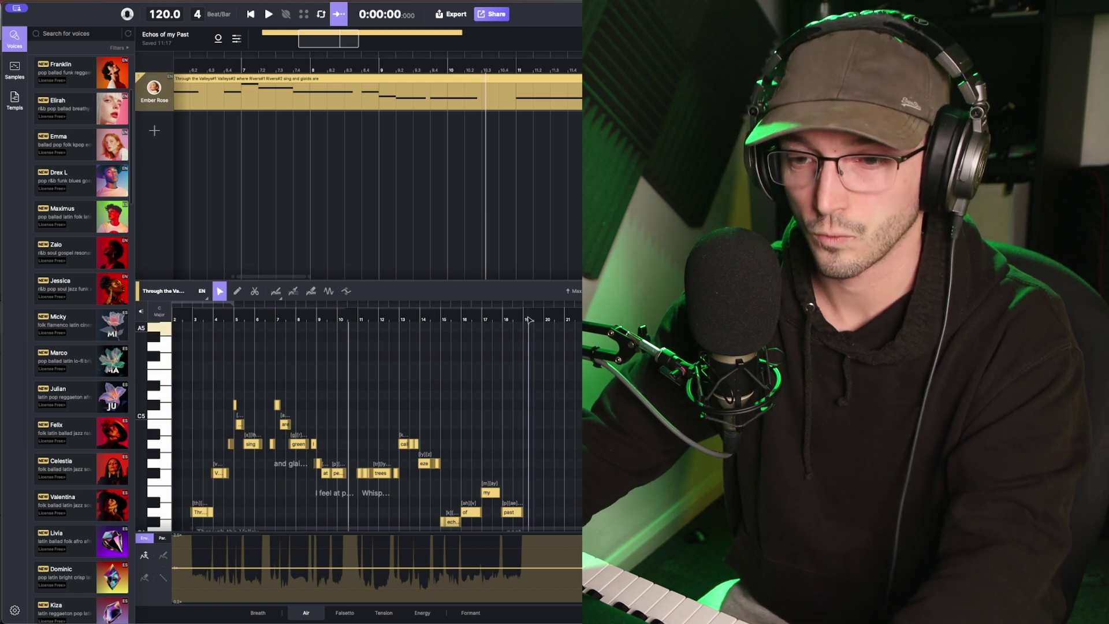
{"action": "scroll", "coordinate": [507, 372], "scroll_direction": "up", "scroll_amount": 5}
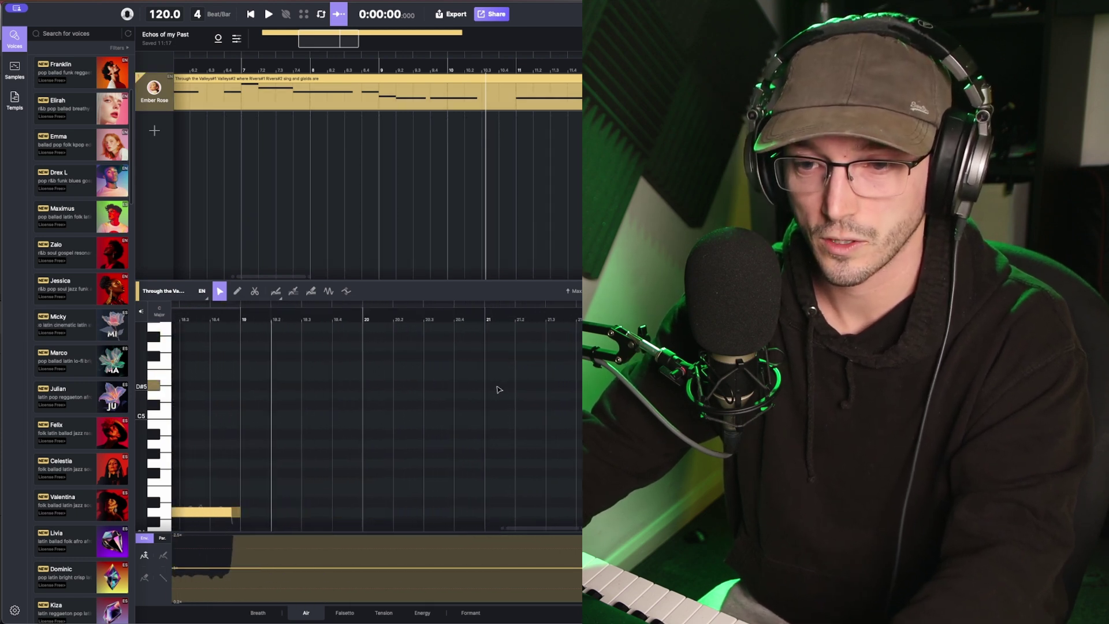
{"action": "scroll", "coordinate": [498, 388], "scroll_direction": "down", "scroll_amount": 3}
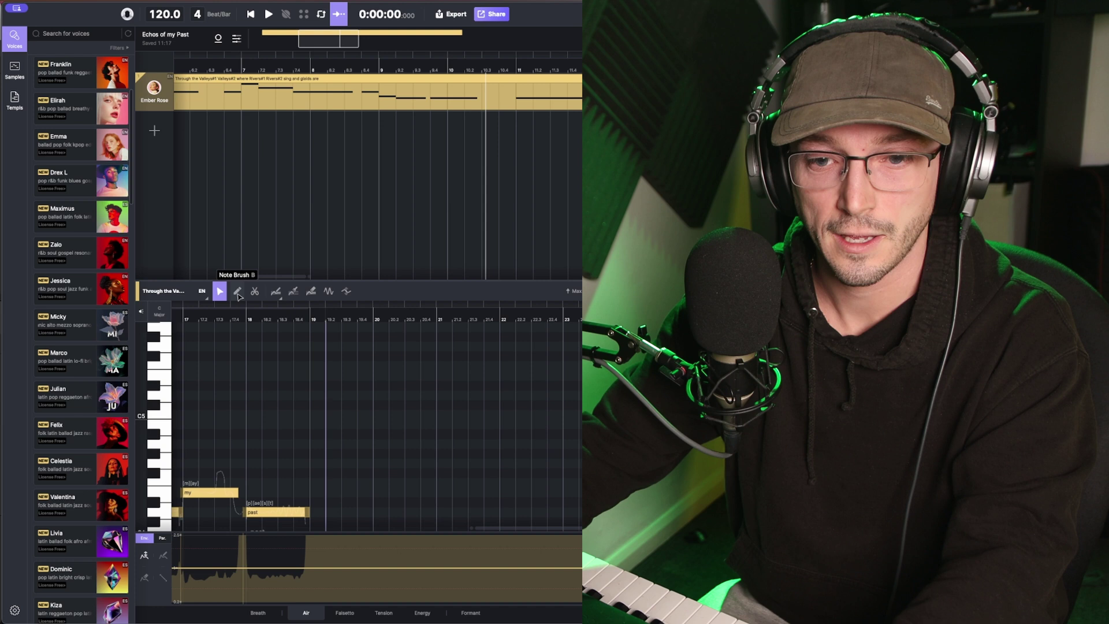
Step: Draw four 'da' notes across bars 20–22 and raise the last one a semitone
{"action": "left_click", "coordinate": [238, 293]}
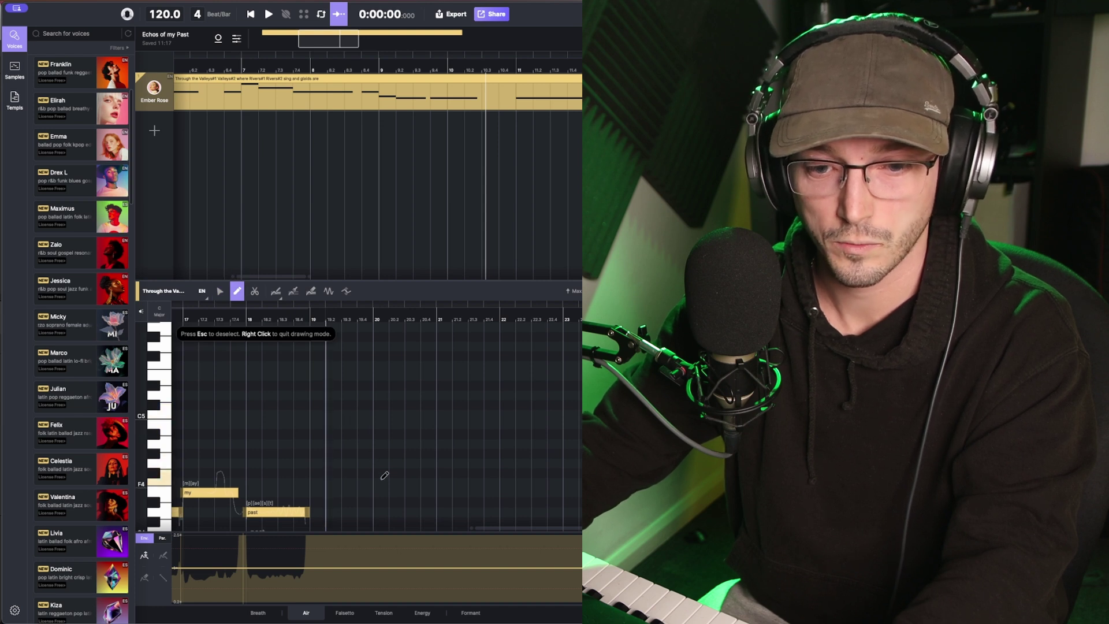
{"action": "scroll", "coordinate": [389, 453], "scroll_direction": "down", "scroll_amount": 2}
{"action": "left_click_drag", "start_coordinate": [374, 473], "coordinate": [421, 473]}
{"action": "mouse_move", "coordinate": [438, 424]}
{"action": "left_mouse_down"}
{"action": "mouse_move", "coordinate": [469, 425]}
{"action": "mouse_move", "coordinate": [499, 443]}
{"action": "left_mouse_up"}
{"action": "left_click_drag", "start_coordinate": [508, 473], "coordinate": [563, 473]}
{"action": "right_click", "coordinate": [434, 427]}
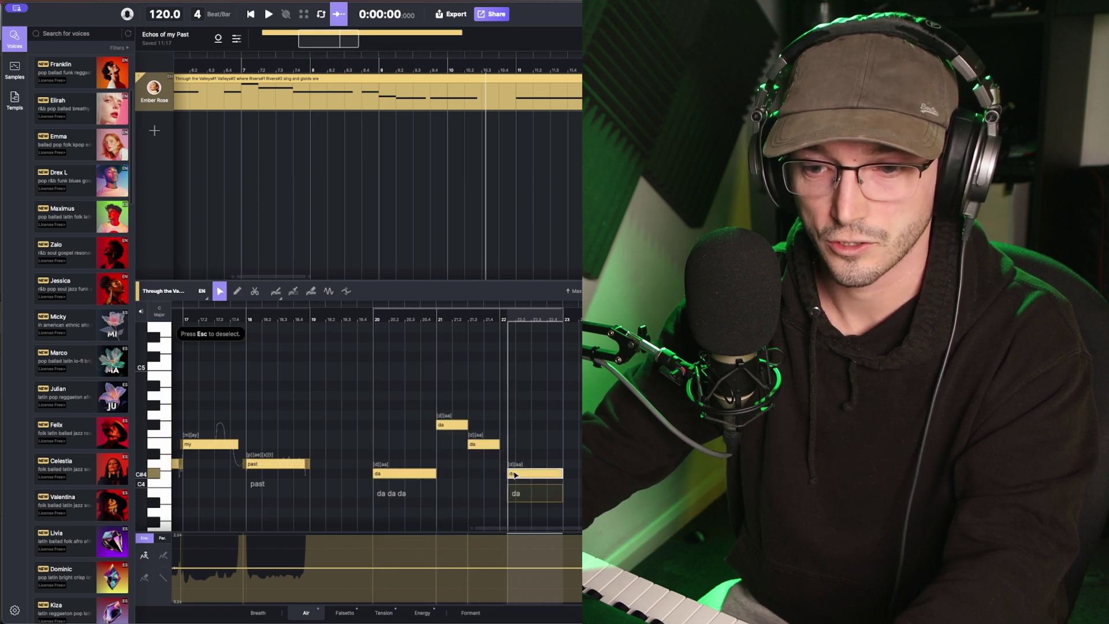
{"action": "left_click_drag", "start_coordinate": [506, 474], "coordinate": [498, 465]}
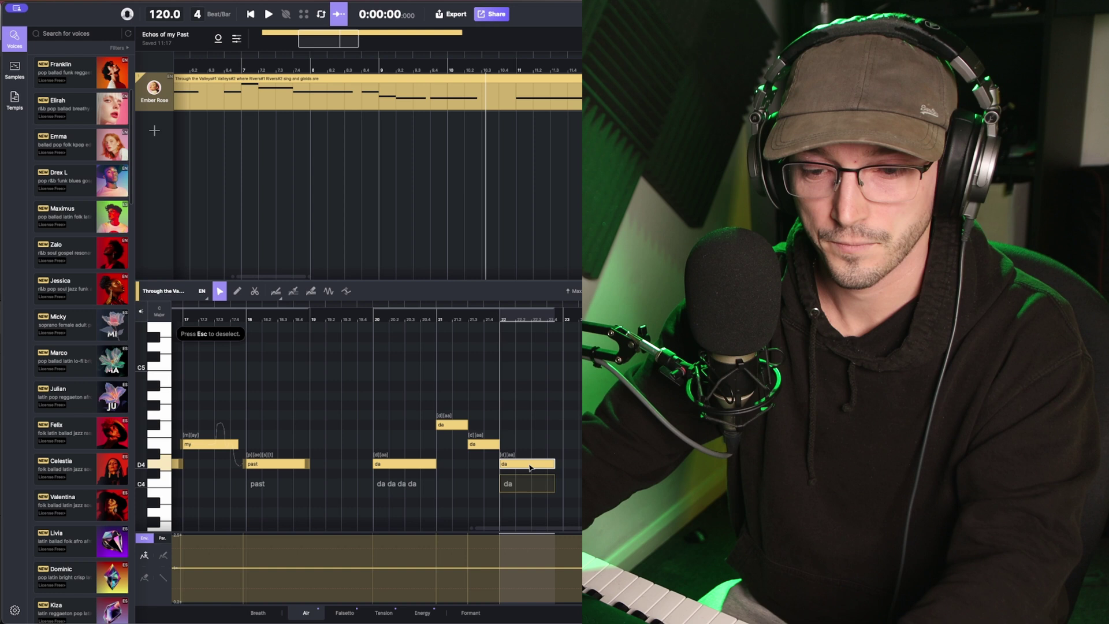
Step: Replace the new notes' placeholder 'da' lyrics with 'I love eating pie'
{"action": "double_click", "coordinate": [378, 484]}
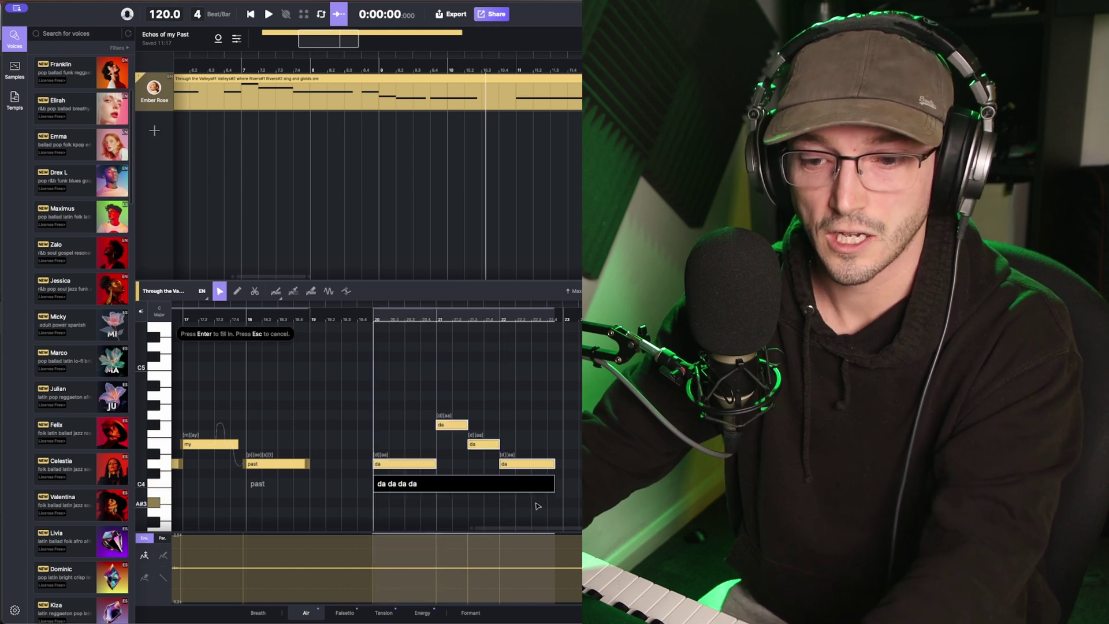
{"action": "key", "text": "ctrl+a"}
{"action": "type", "text": "I l"}
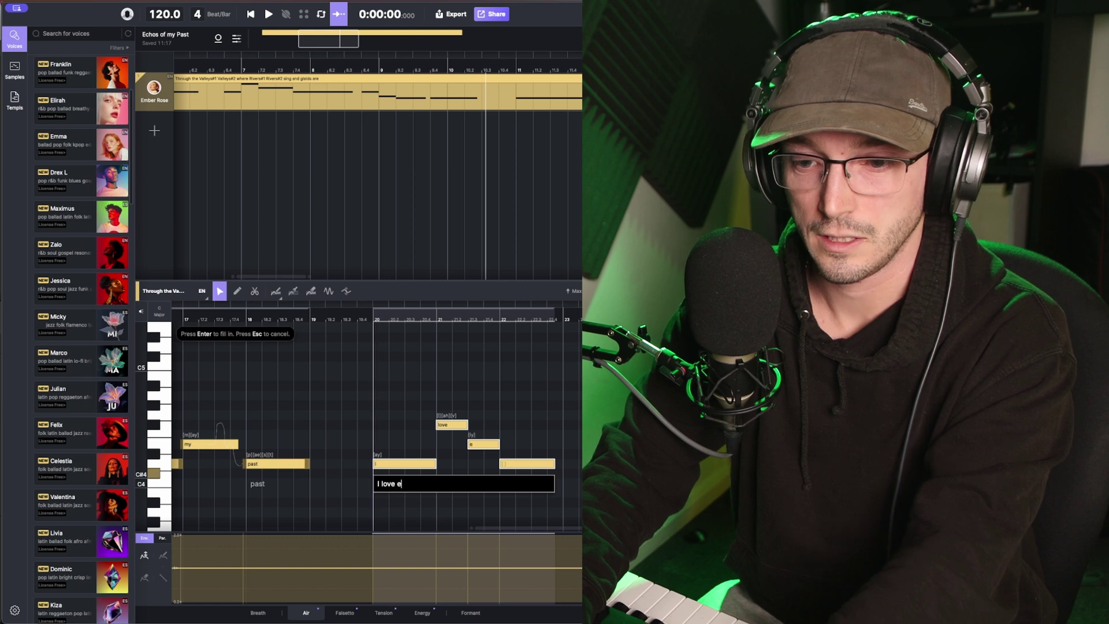
{"action": "type", "text": "ove eating pie"}
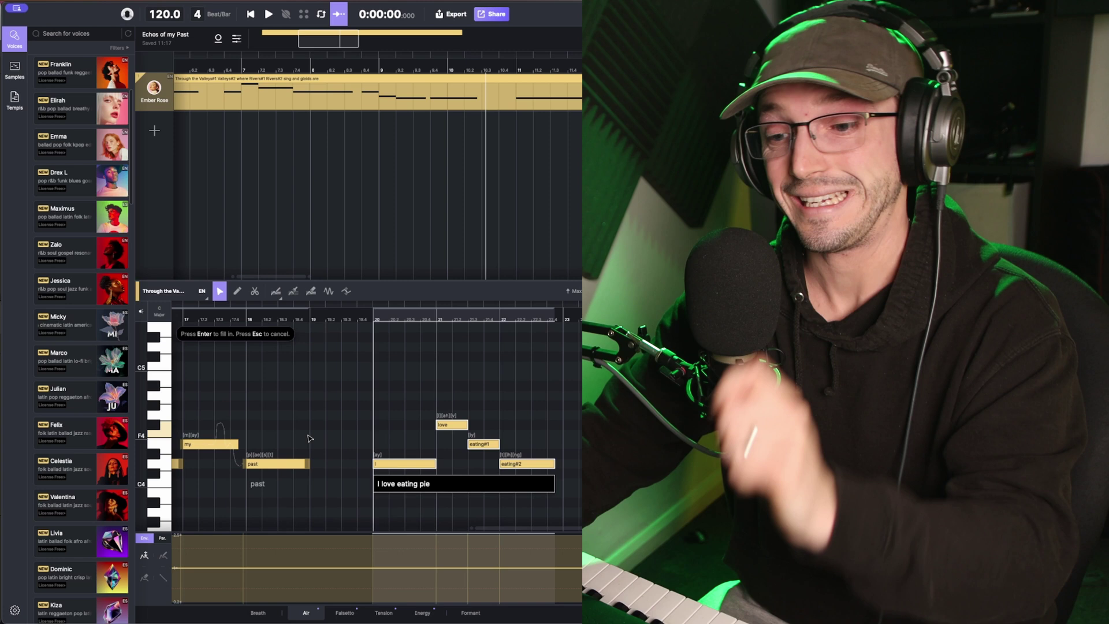
{"action": "key", "text": "Return"}
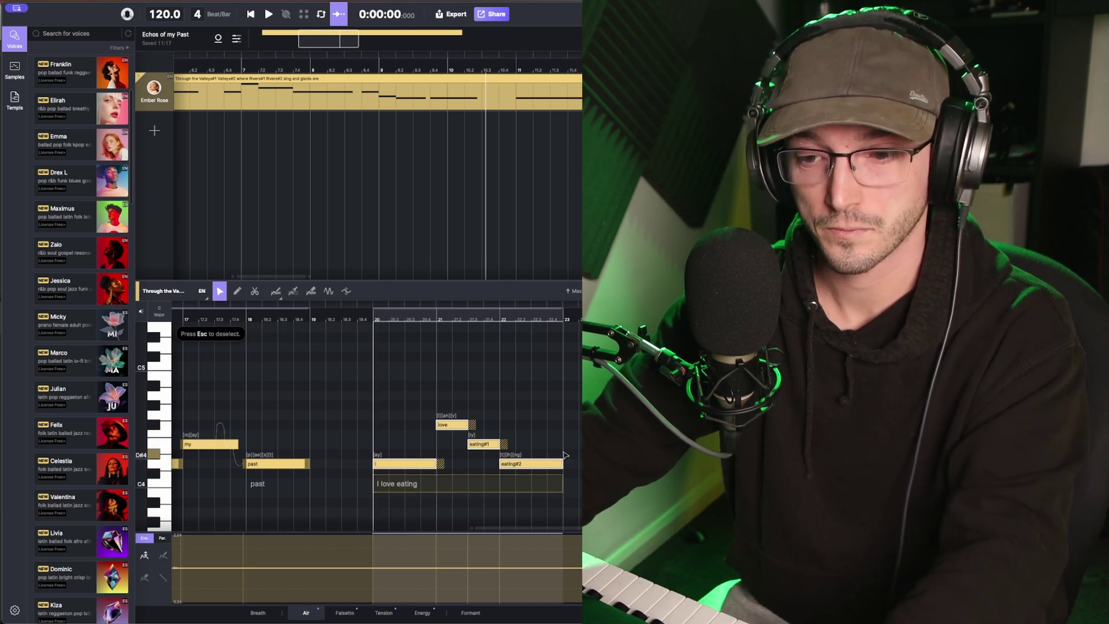
{"action": "key", "text": "Escape"}
Step: Draw a closing 'pie' note and play back the new lyric line
{"action": "left_click", "coordinate": [242, 292]}
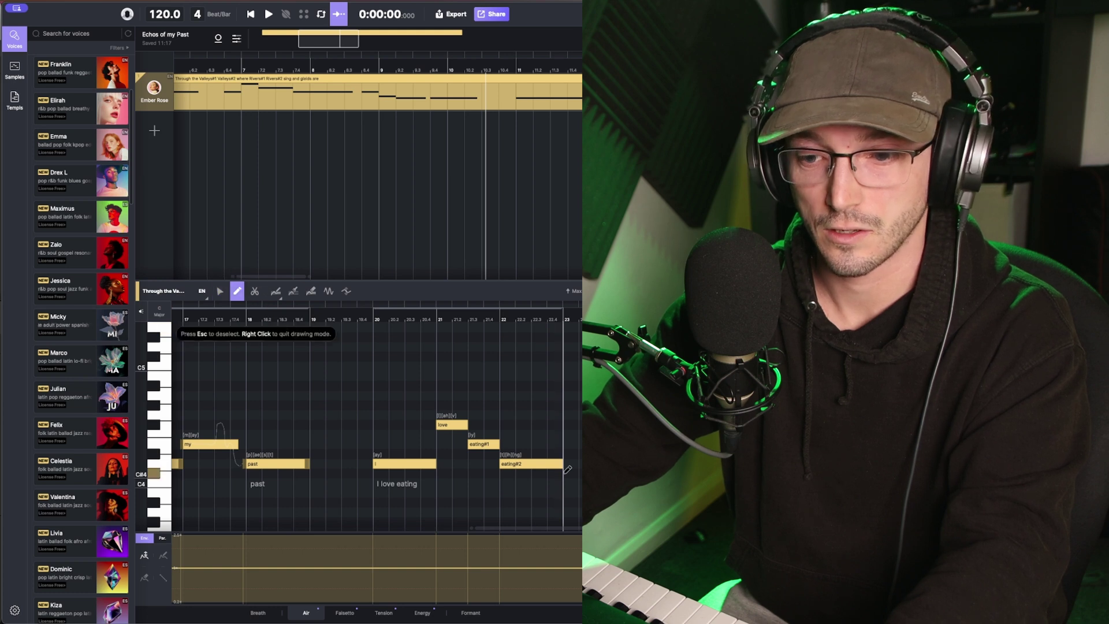
{"action": "left_click", "coordinate": [567, 492]}
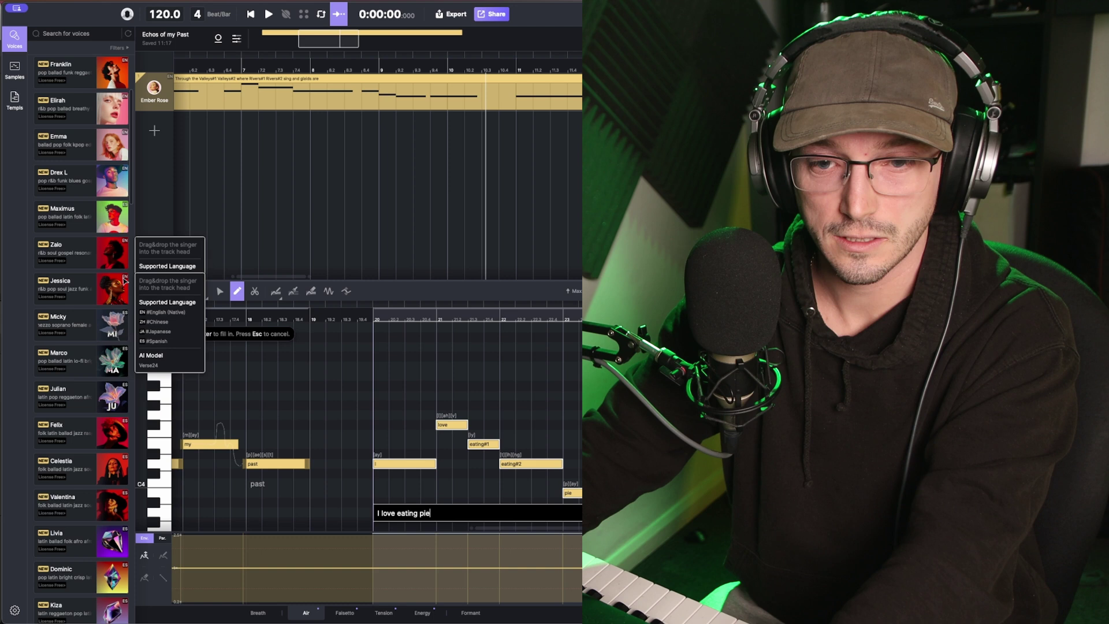
{"action": "left_click", "coordinate": [219, 291]}
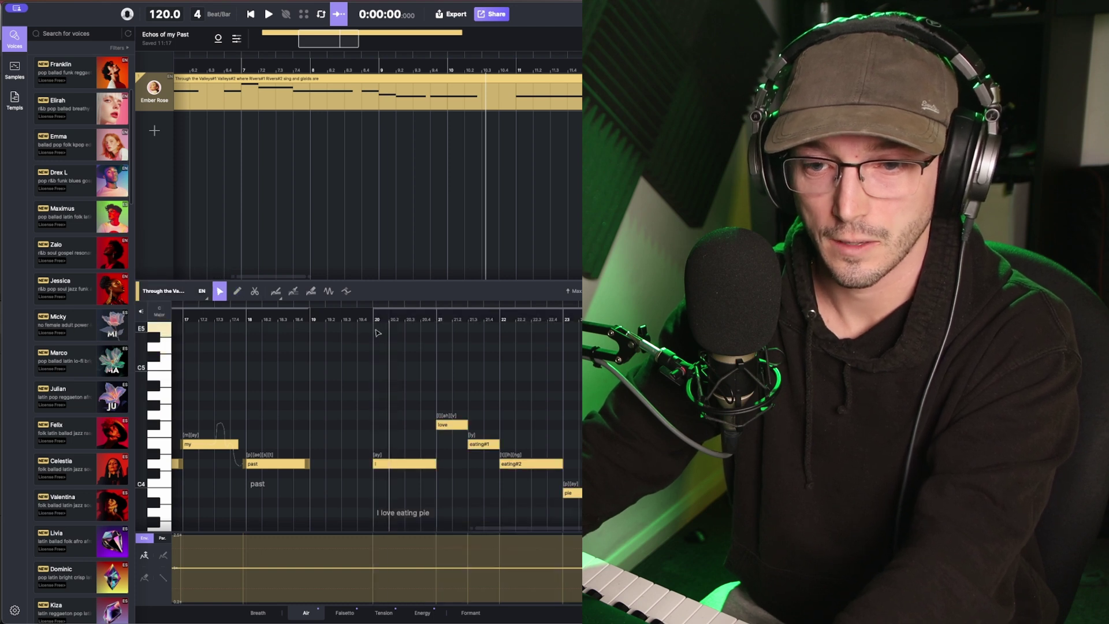
{"action": "key", "text": "space"}
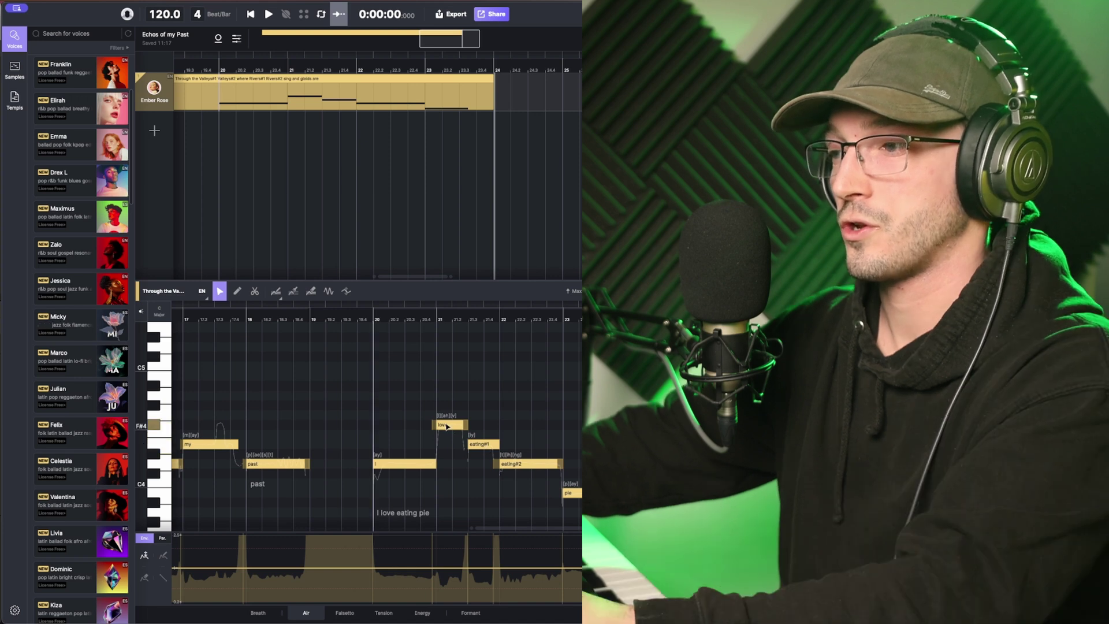
Step: Retype the love note's lyric as 'of' and carry it onto the following note
{"action": "double_click", "coordinate": [484, 448]}
{"action": "type", "text": "love'"}
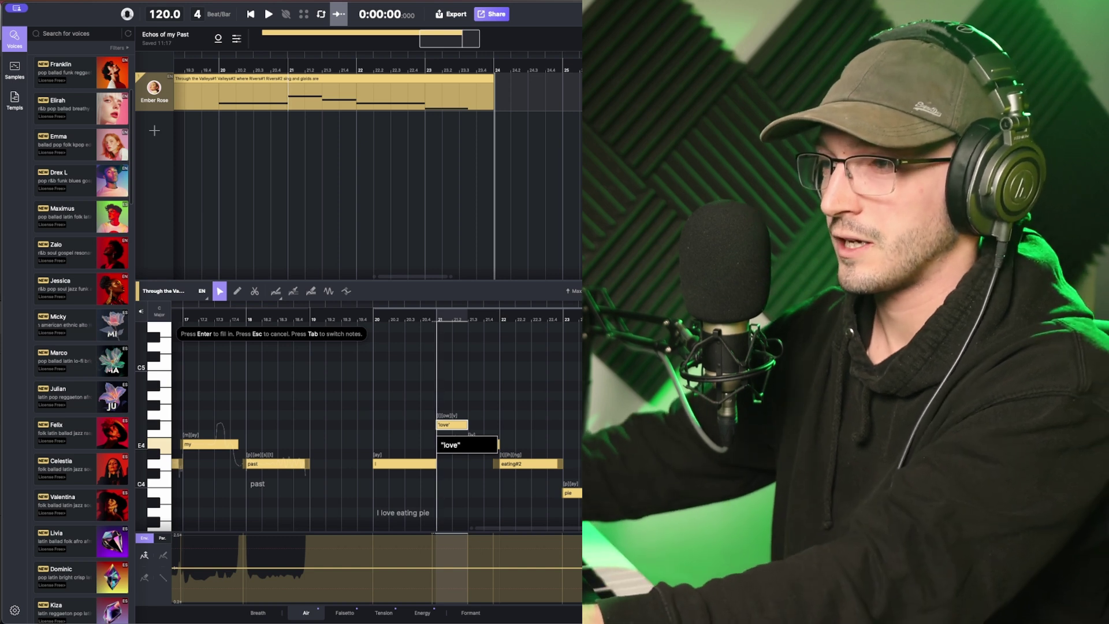
{"action": "key", "text": "Tab"}
{"action": "double_click", "coordinate": [452, 425]}
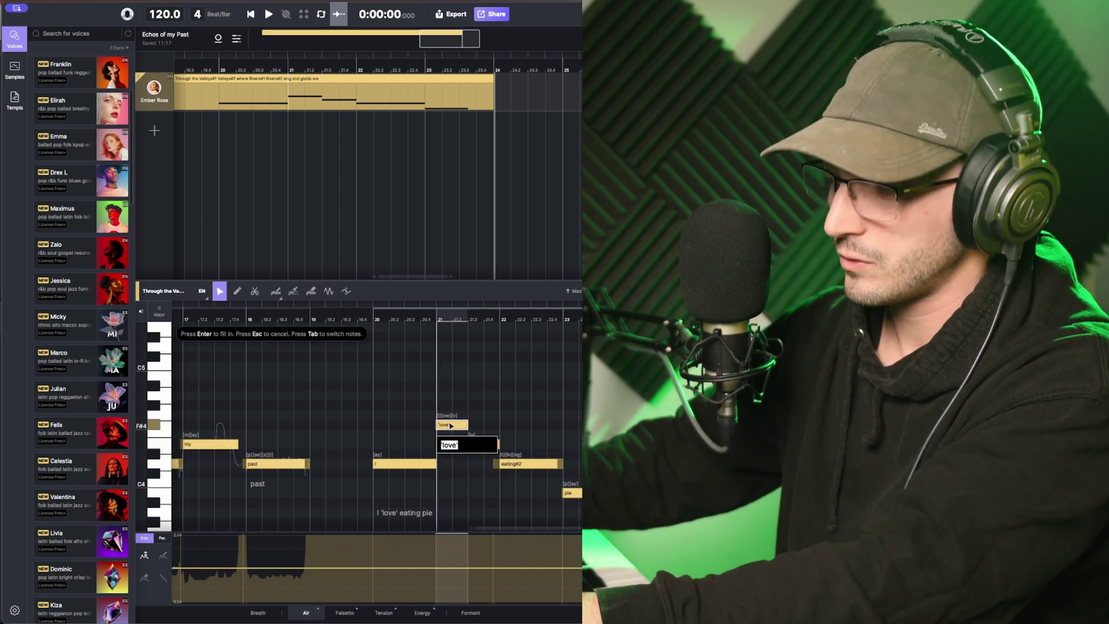
{"action": "type", "text": "'of'"}
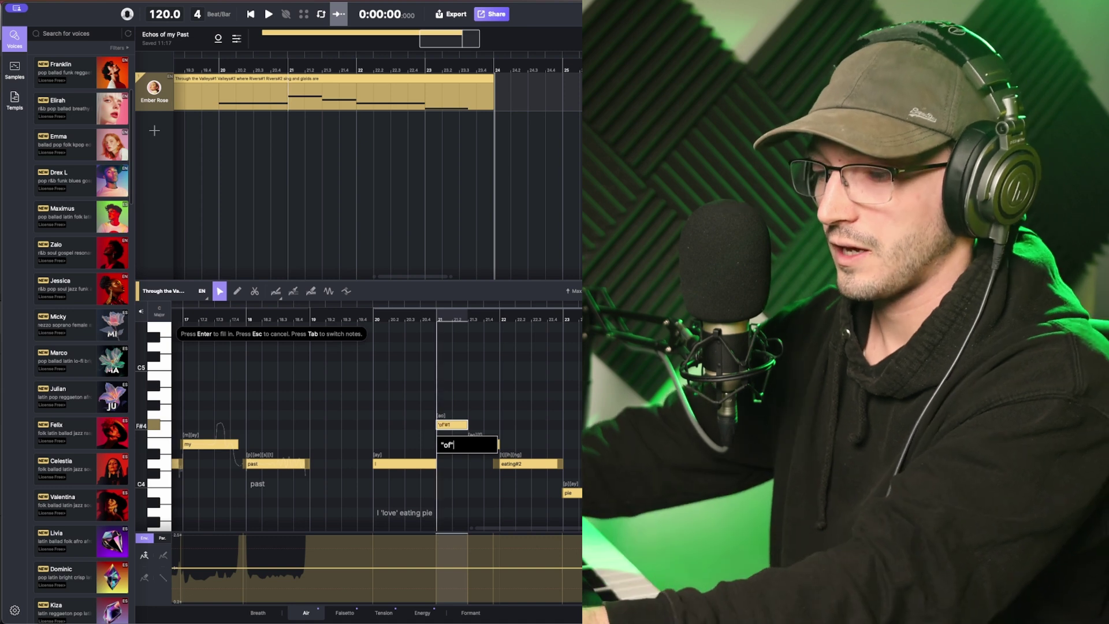
{"action": "key", "text": "Tab"}
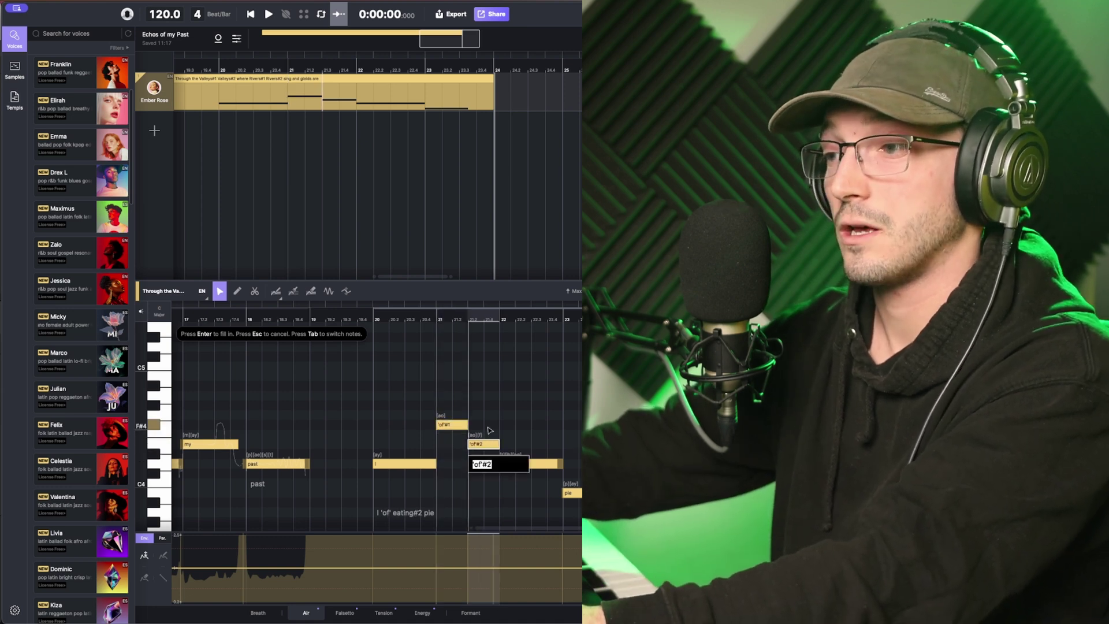
{"action": "key", "text": "Escape"}
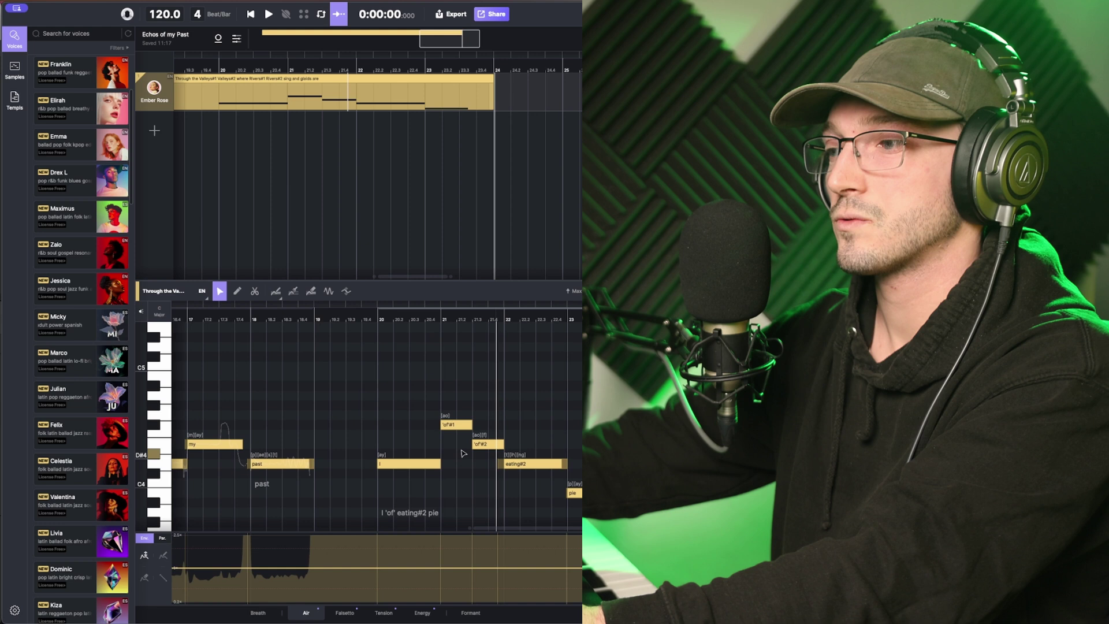
Step: Scroll to bars 12–19, select the 'my' note and choose the Pitch Eraser tool
{"action": "scroll", "coordinate": [484, 431], "scroll_direction": "left", "scroll_amount": 10}
{"action": "scroll", "coordinate": [427, 437], "scroll_direction": "right", "scroll_amount": 5}
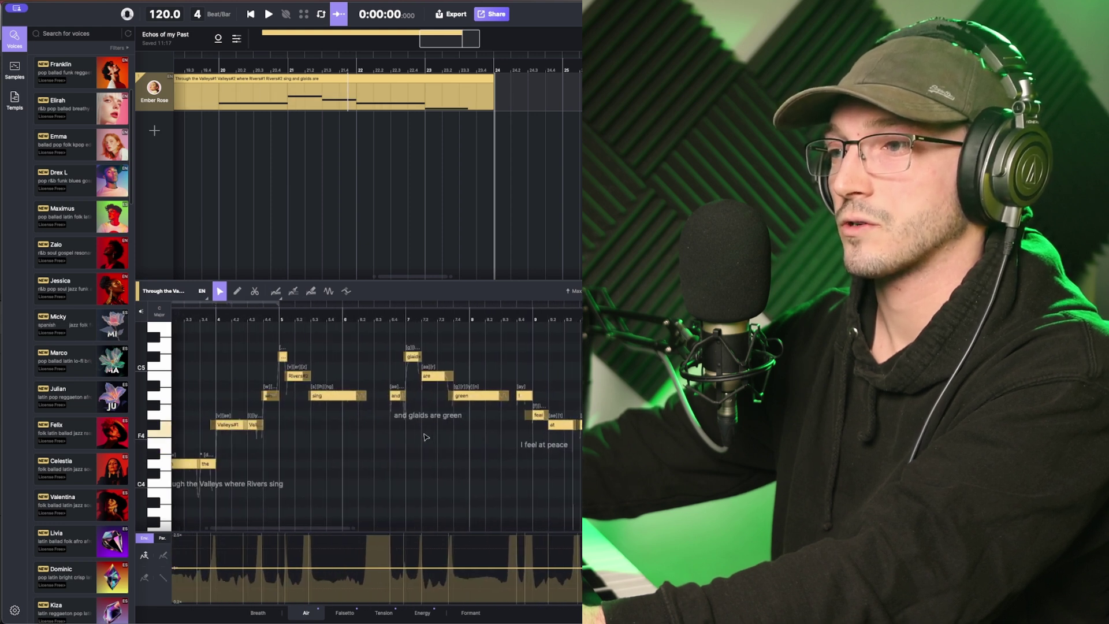
{"action": "scroll", "coordinate": [446, 438], "scroll_direction": "right", "scroll_amount": 3}
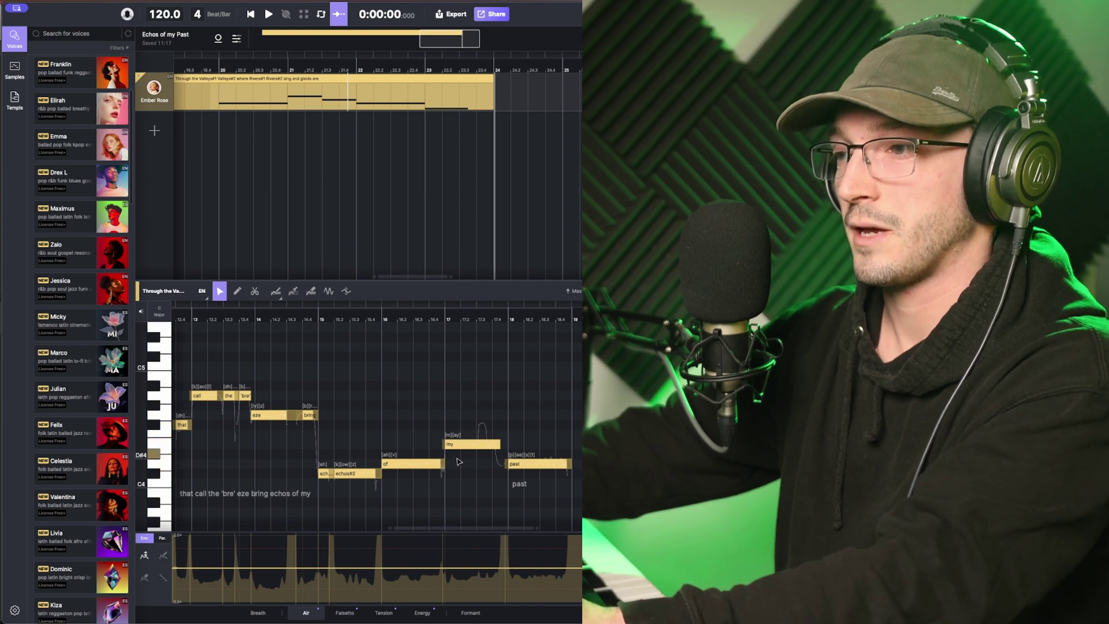
{"action": "left_click", "coordinate": [461, 446]}
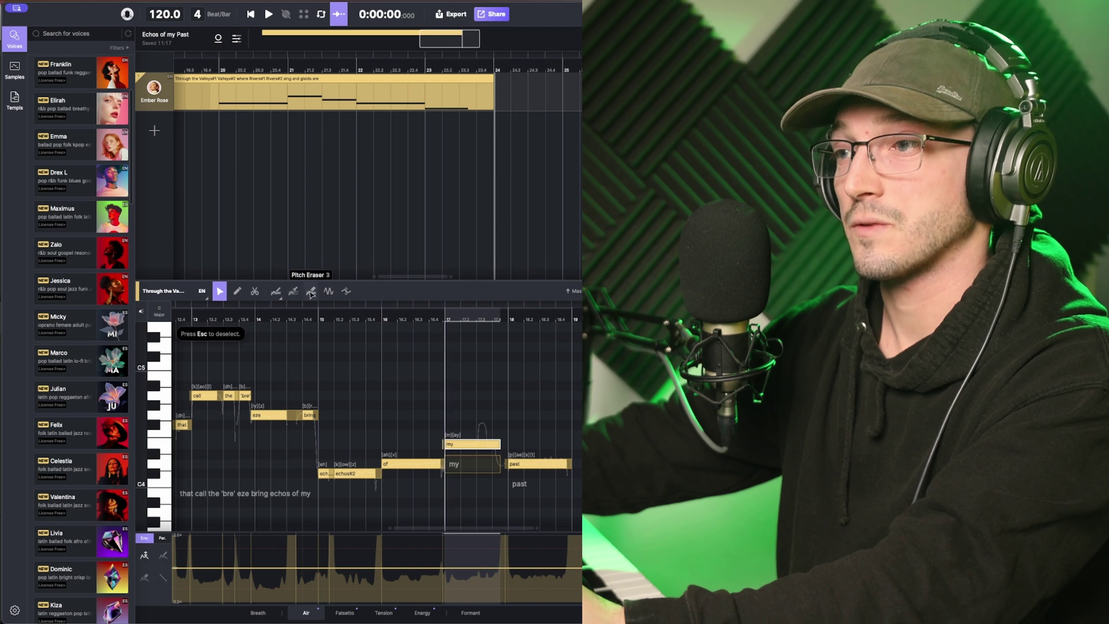
{"action": "left_click", "coordinate": [311, 292]}
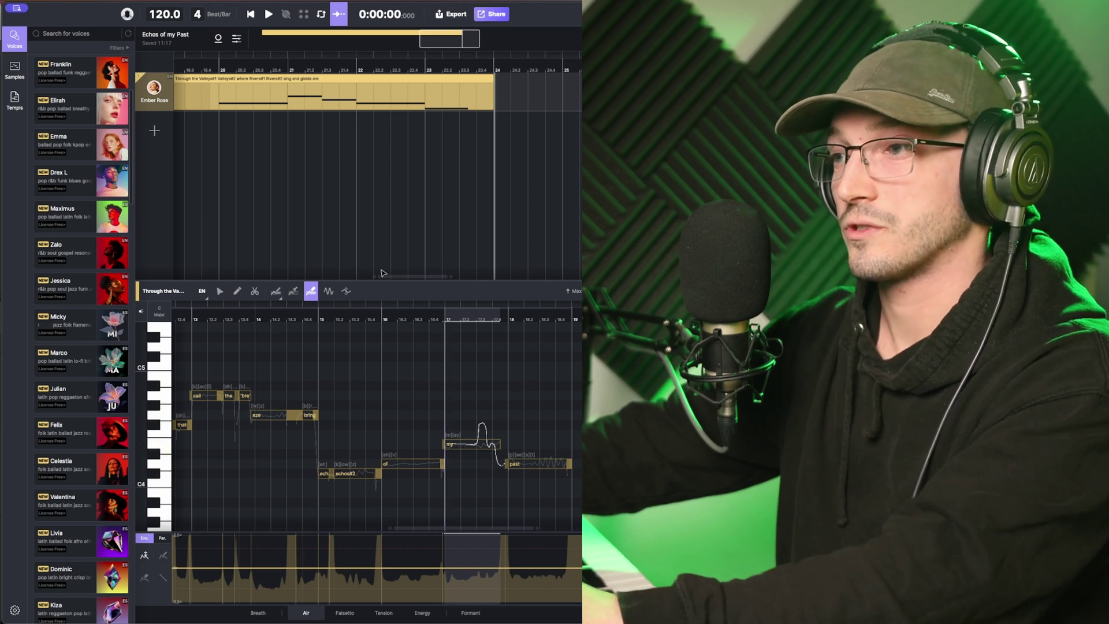
{"action": "left_click", "coordinate": [439, 322]}
{"action": "key", "text": "space"}
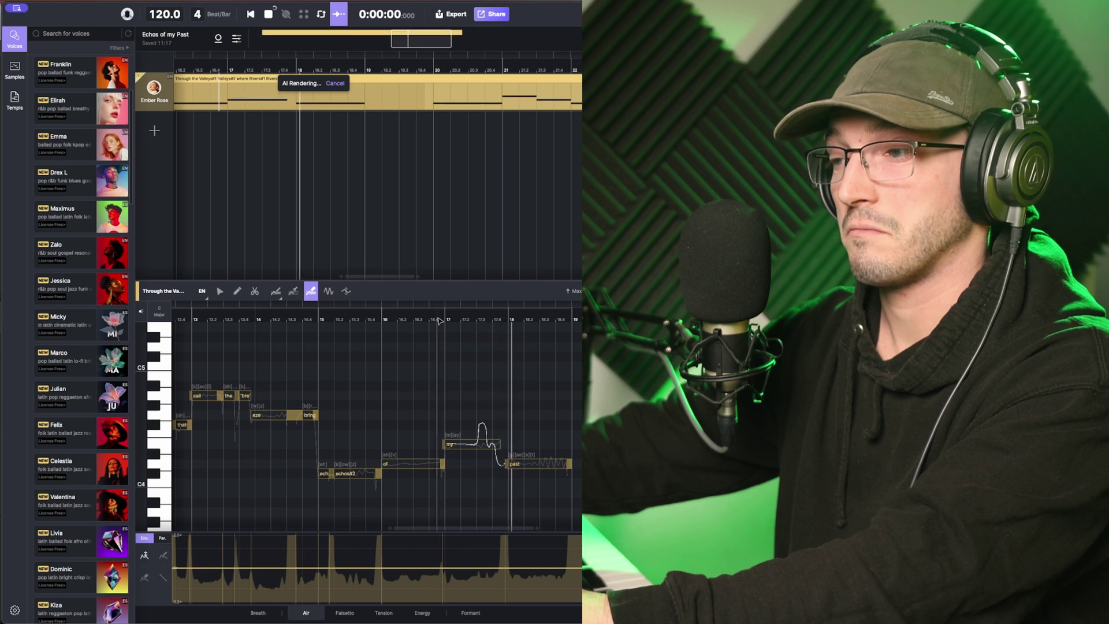
{"action": "key", "text": "space"}
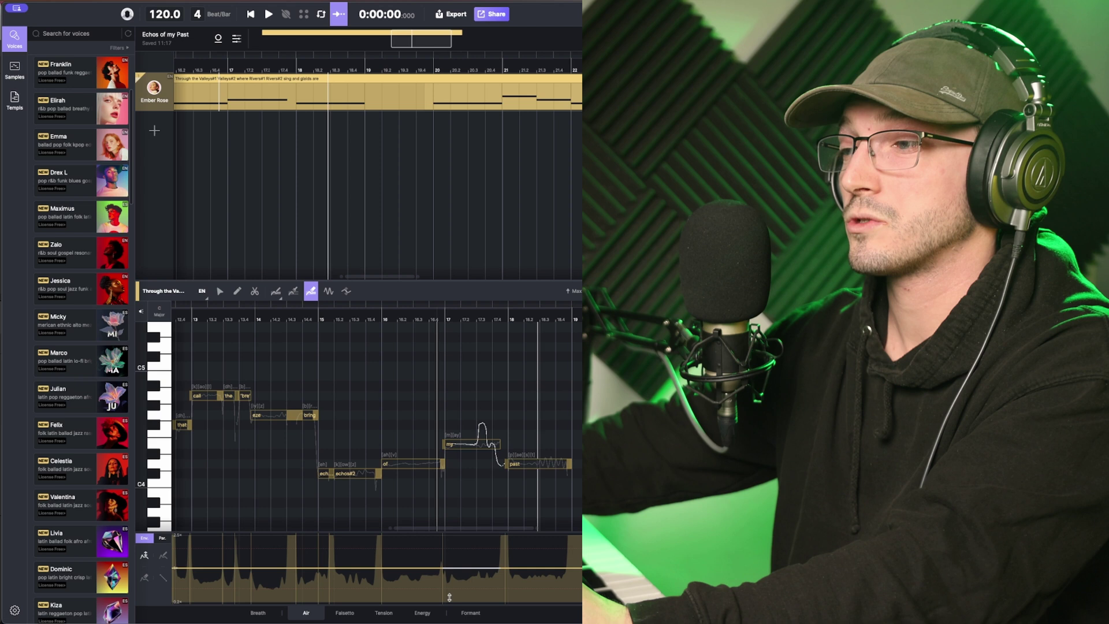
{"action": "scroll", "coordinate": [358, 415], "scroll_direction": "left", "scroll_amount": 3}
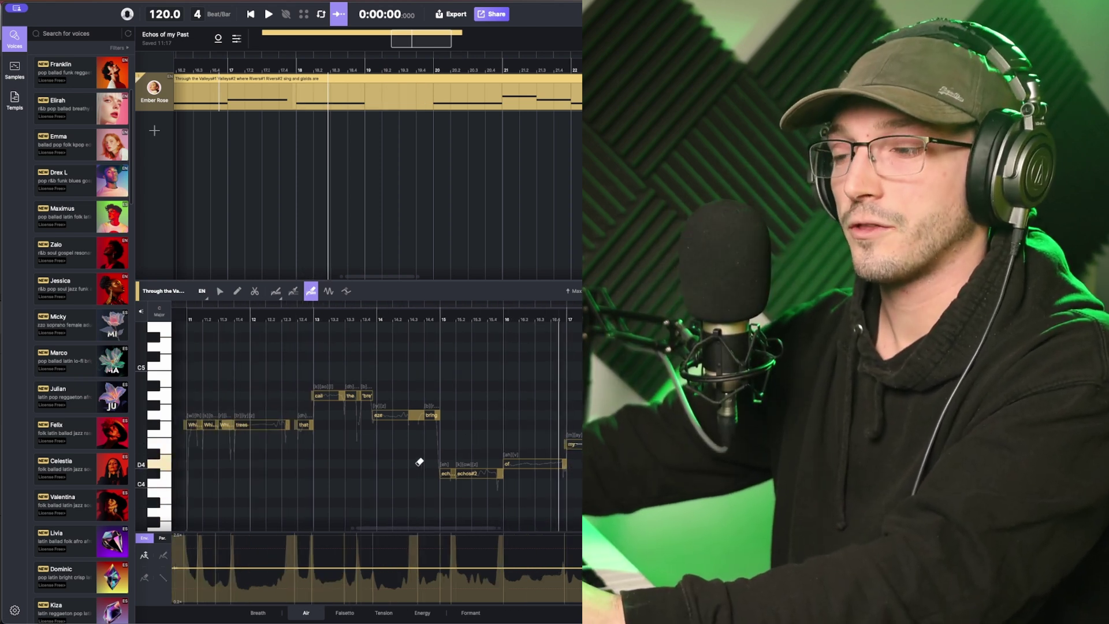
{"action": "scroll", "coordinate": [419, 462], "scroll_direction": "left", "scroll_amount": 10}
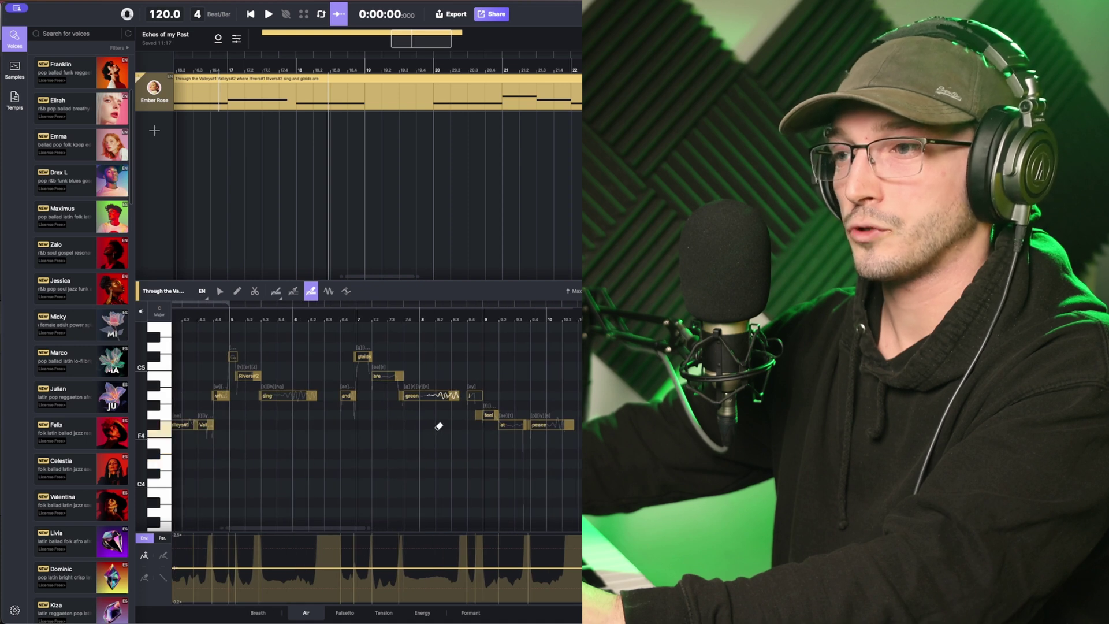
{"action": "scroll", "coordinate": [395, 420], "scroll_direction": "right", "scroll_amount": 5}
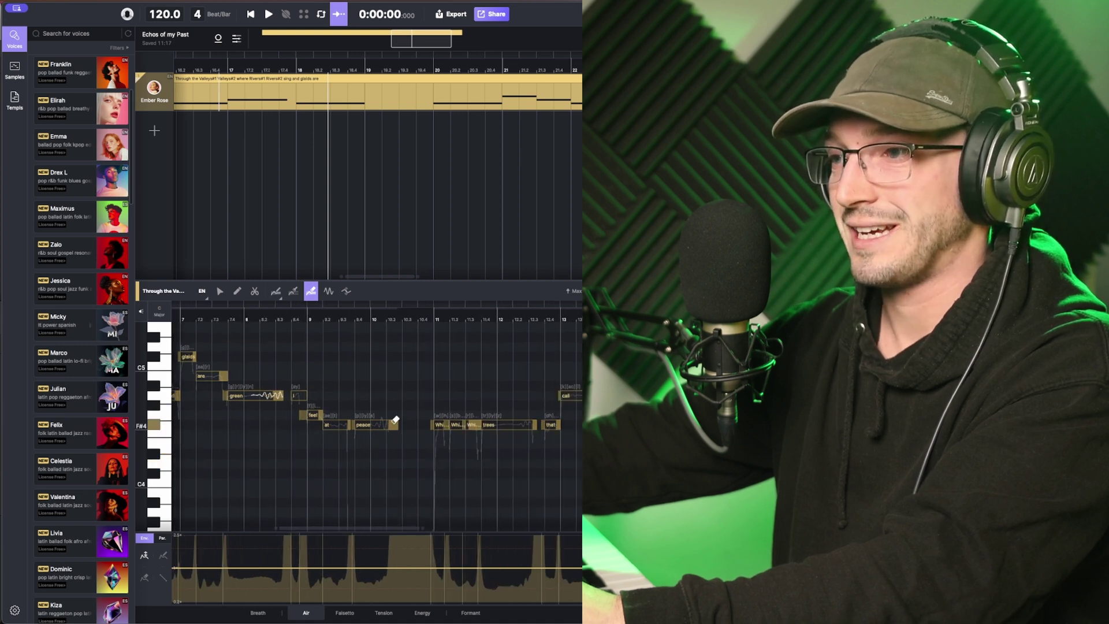
{"action": "scroll", "coordinate": [416, 418], "scroll_direction": "right", "scroll_amount": 7}
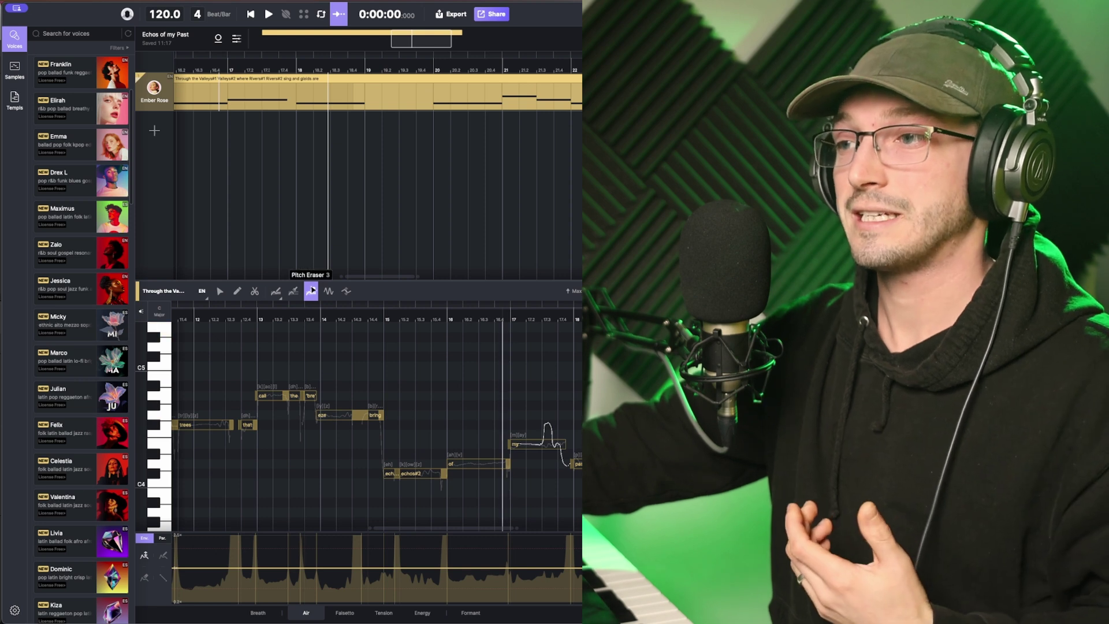
Step: Select all melody notes with Note Move and scroll to 'Through the Valleys where Rivers sing'
{"action": "left_click", "coordinate": [226, 291]}
{"action": "key", "text": "ctrl+a"}
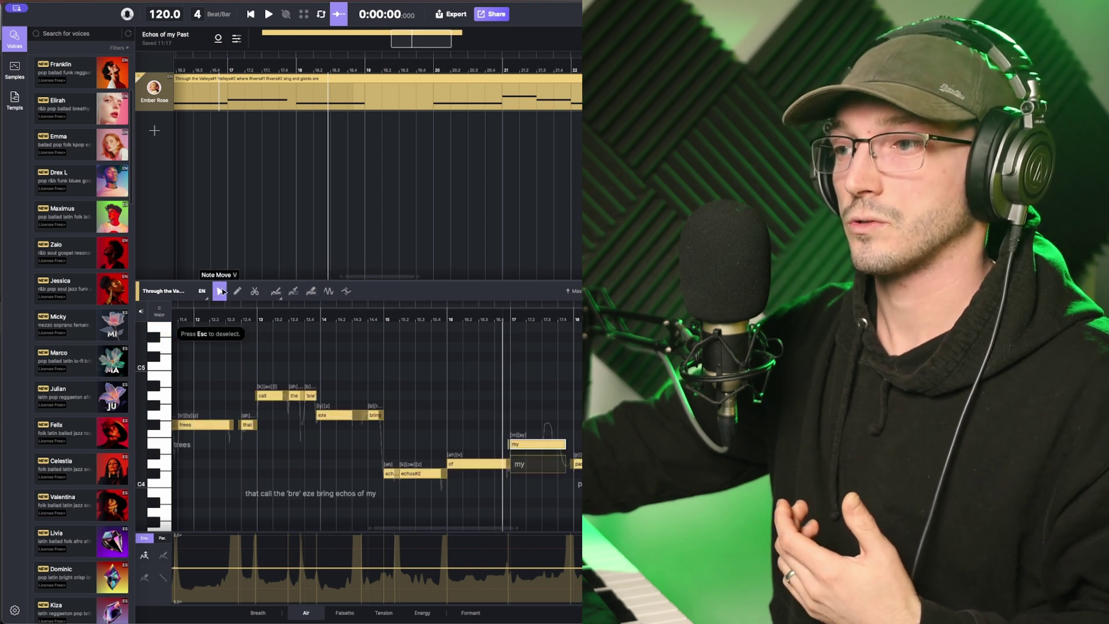
{"action": "scroll", "coordinate": [325, 421], "scroll_direction": "up", "scroll_amount": 2}
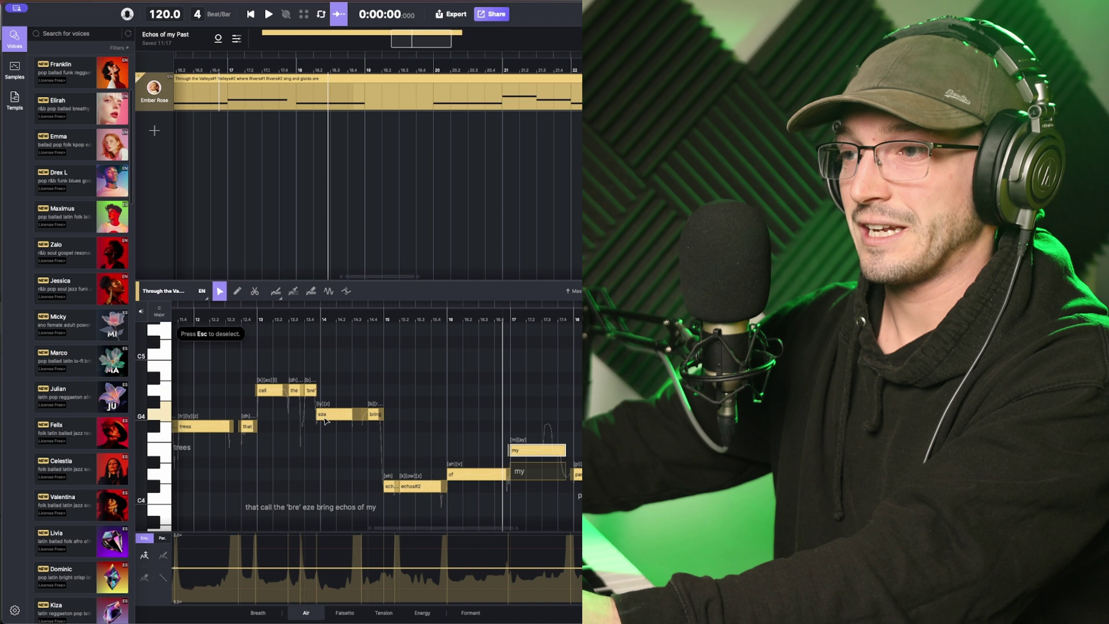
{"action": "scroll", "coordinate": [322, 407], "scroll_direction": "left", "scroll_amount": 3}
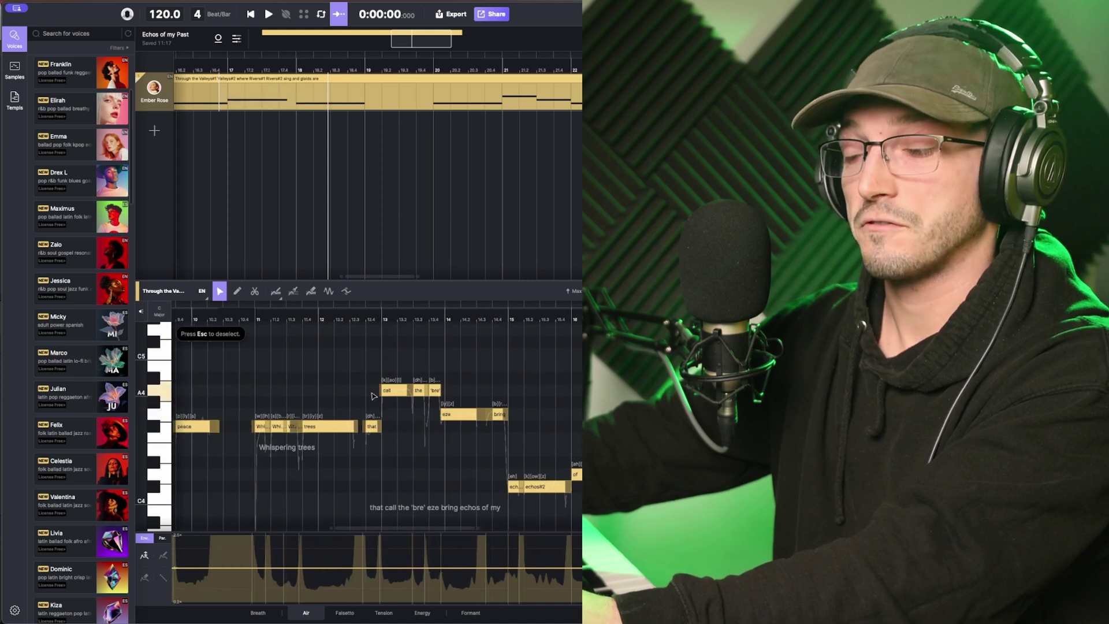
{"action": "scroll", "coordinate": [390, 441], "scroll_direction": "left", "scroll_amount": 10}
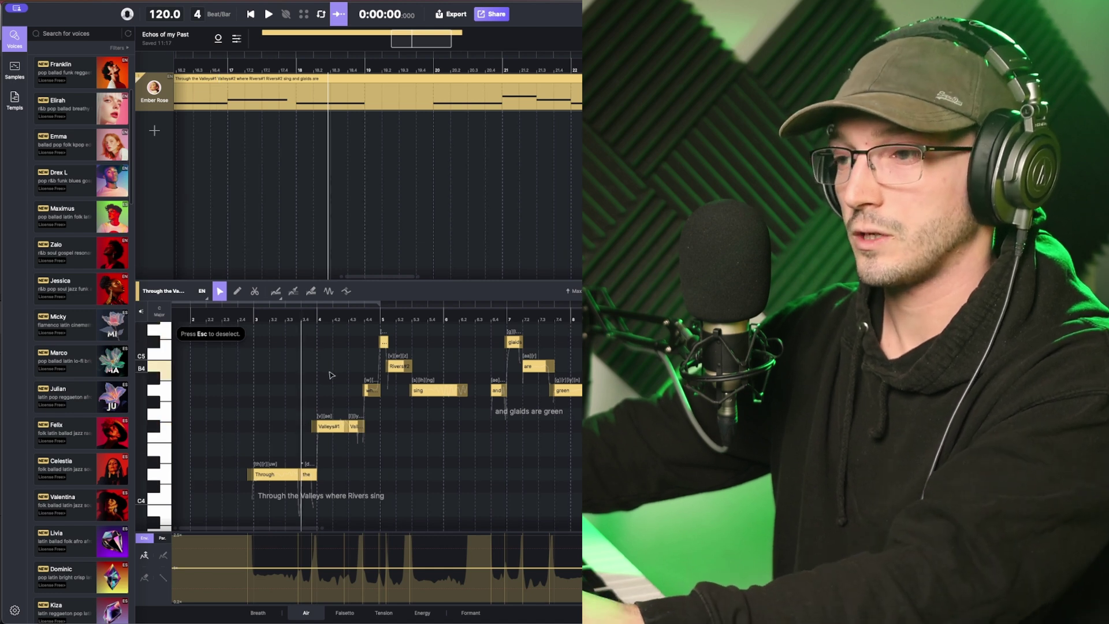
{"action": "scroll", "coordinate": [331, 375], "scroll_direction": "up", "scroll_amount": 5}
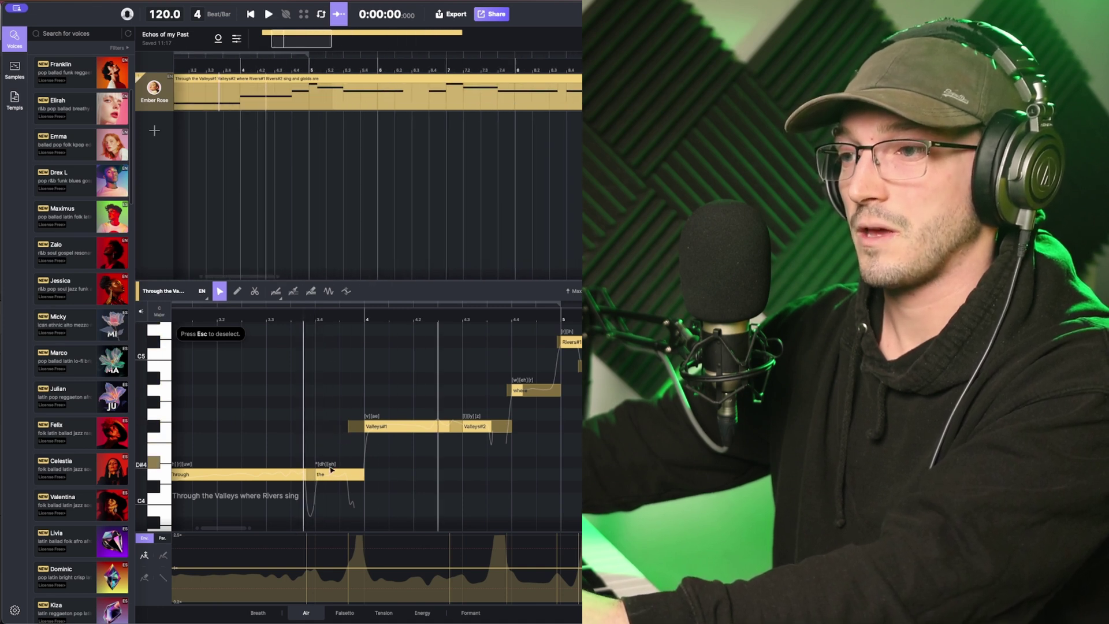
Step: Change the phonemes of 'the' to dh ah and play the phrase to compare
{"action": "double_click", "coordinate": [327, 463]}
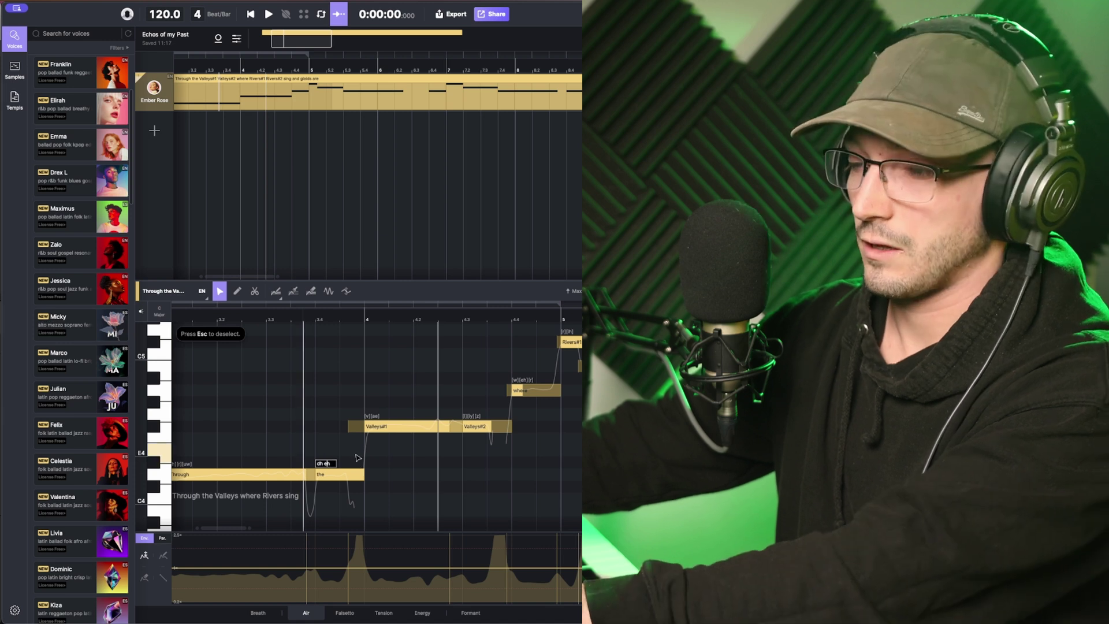
{"action": "type", "text": "ah"}
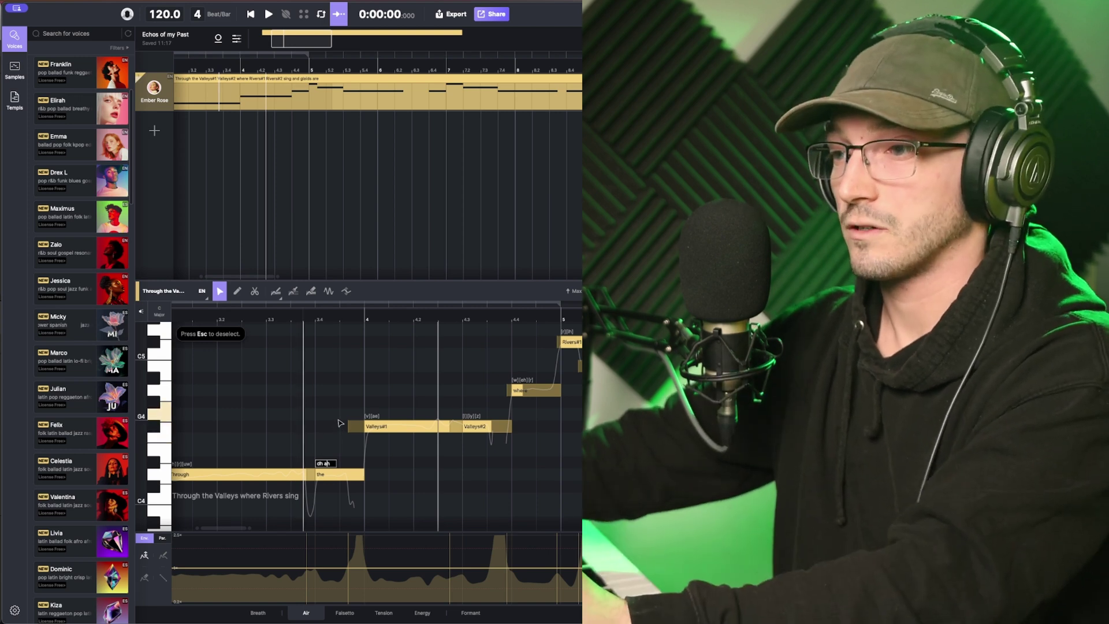
{"action": "left_click", "coordinate": [327, 395]}
{"action": "left_click", "coordinate": [305, 319]}
{"action": "key", "text": "space"}
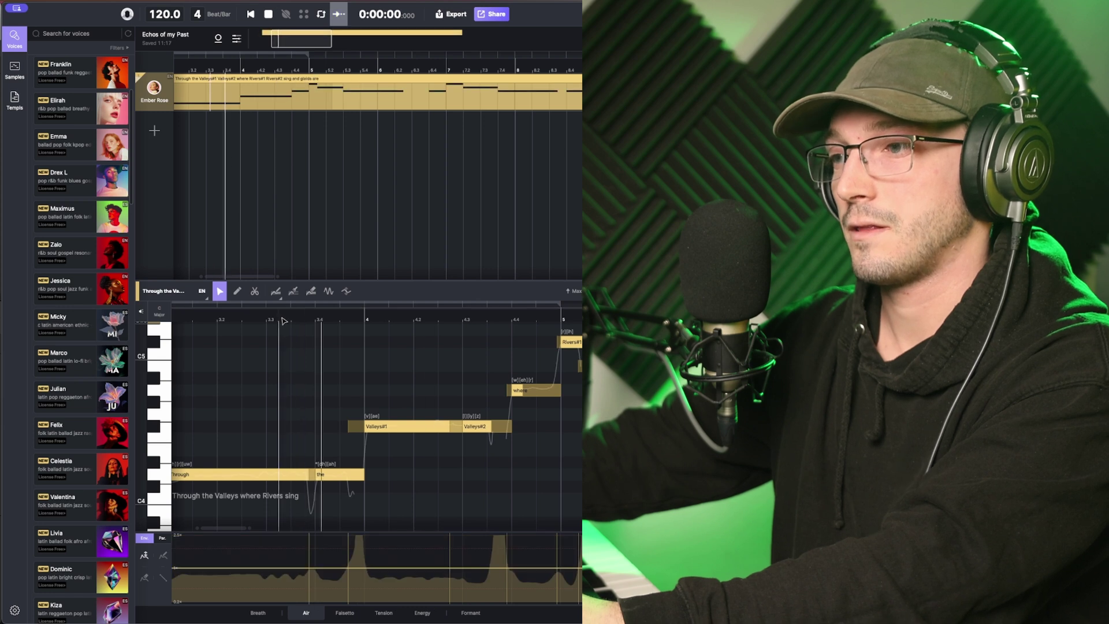
{"action": "key", "text": "space"}
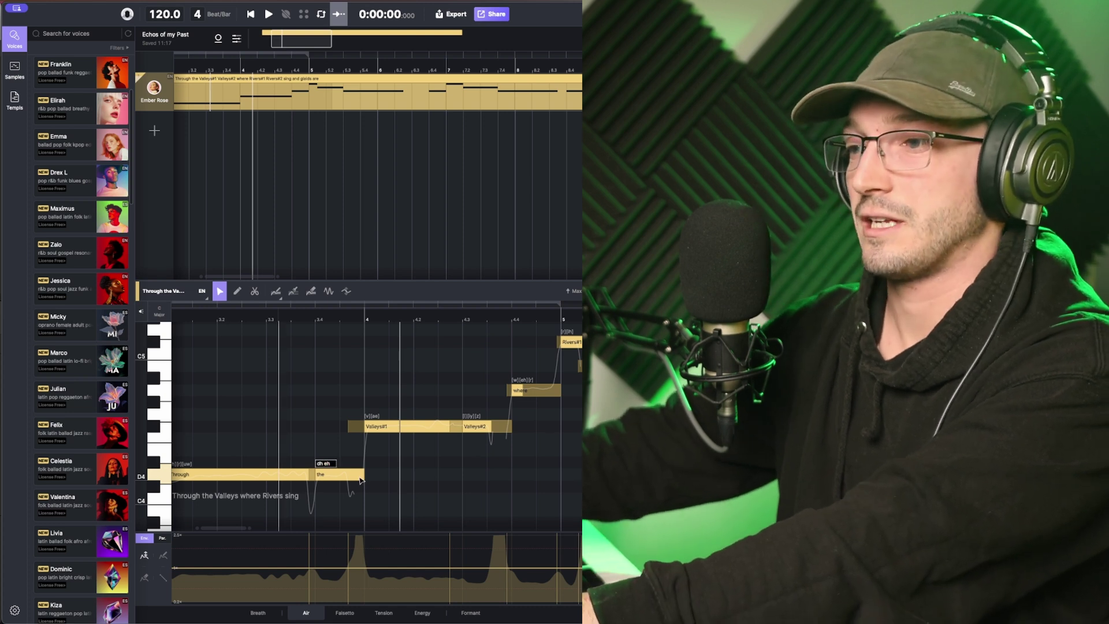
Step: Restore 'the' to dh eh, replay the phrase, and add a short '-' continuation note after it
{"action": "left_click", "coordinate": [321, 395]}
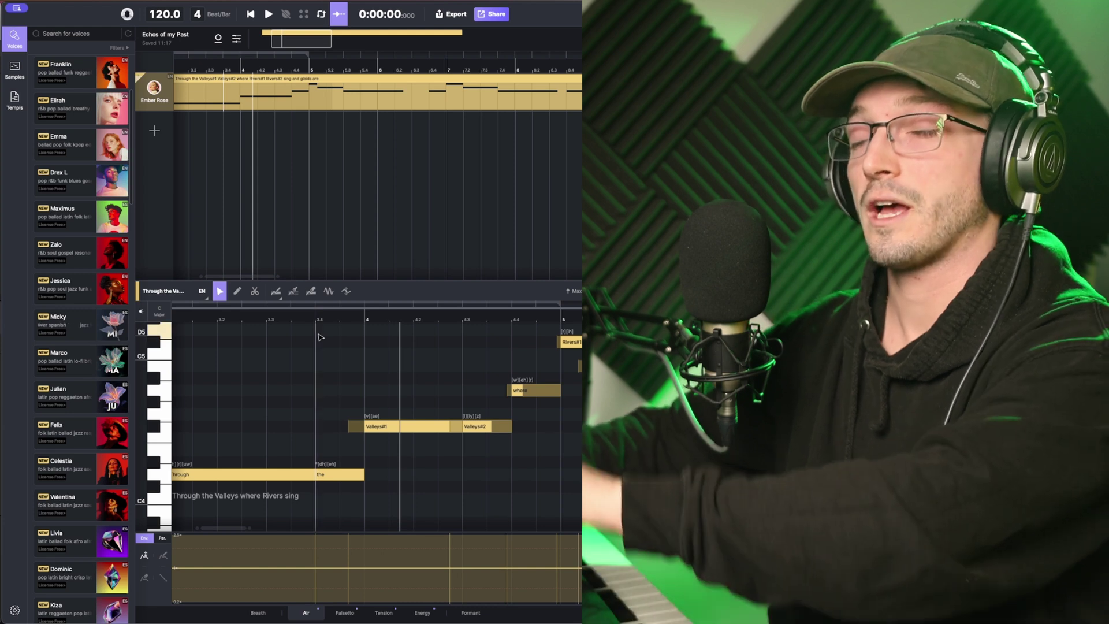
{"action": "left_click", "coordinate": [292, 321]}
{"action": "key", "text": "space"}
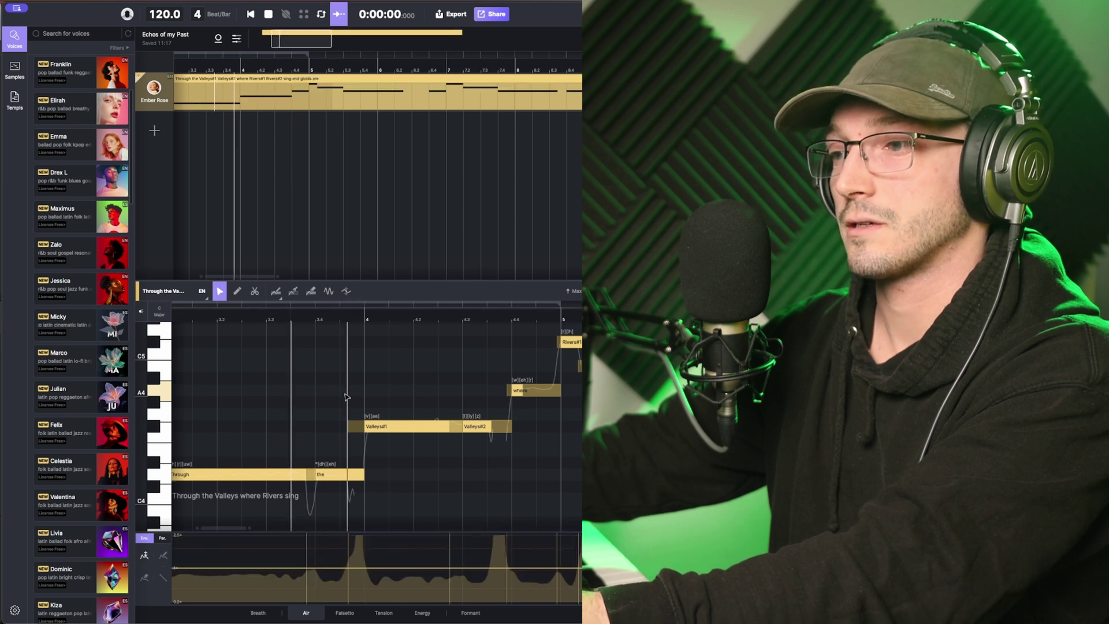
{"action": "key", "text": "space"}
{"action": "double_click", "coordinate": [342, 463]}
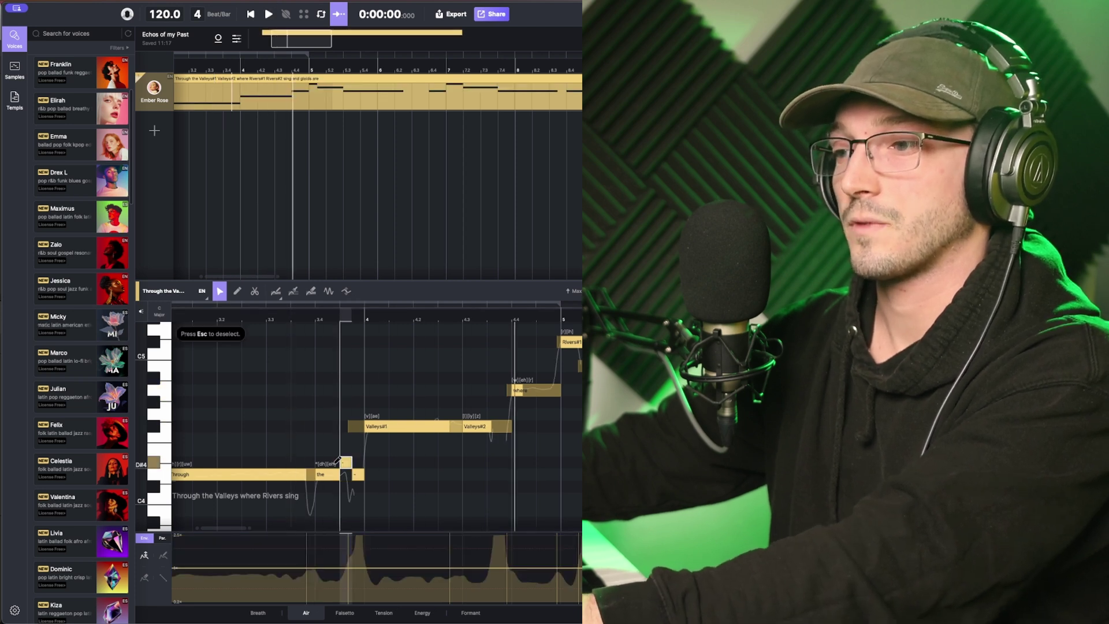
Step: Select the held 'sing' note and listen to it
{"action": "scroll", "coordinate": [430, 397], "scroll_direction": "right", "scroll_amount": 5}
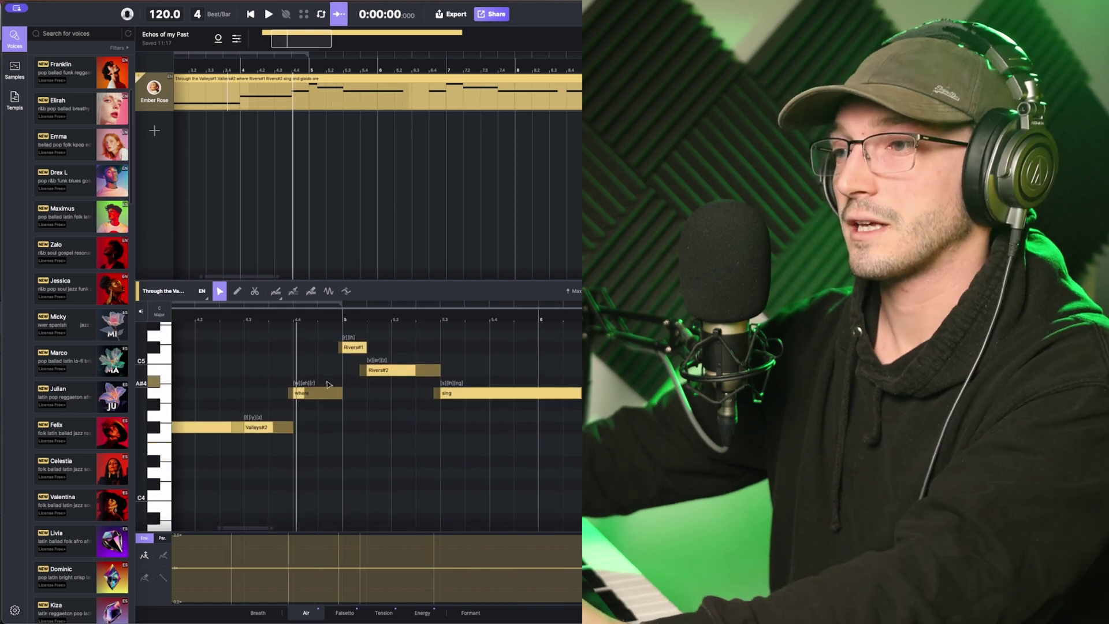
{"action": "double_click", "coordinate": [430, 398]}
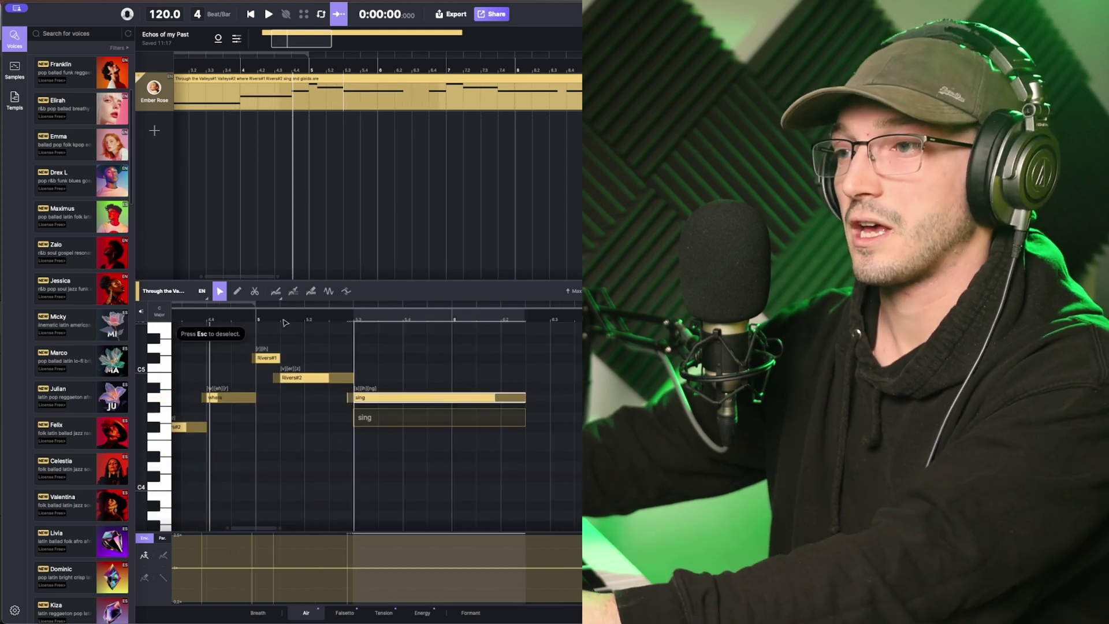
{"action": "key", "text": "space"}
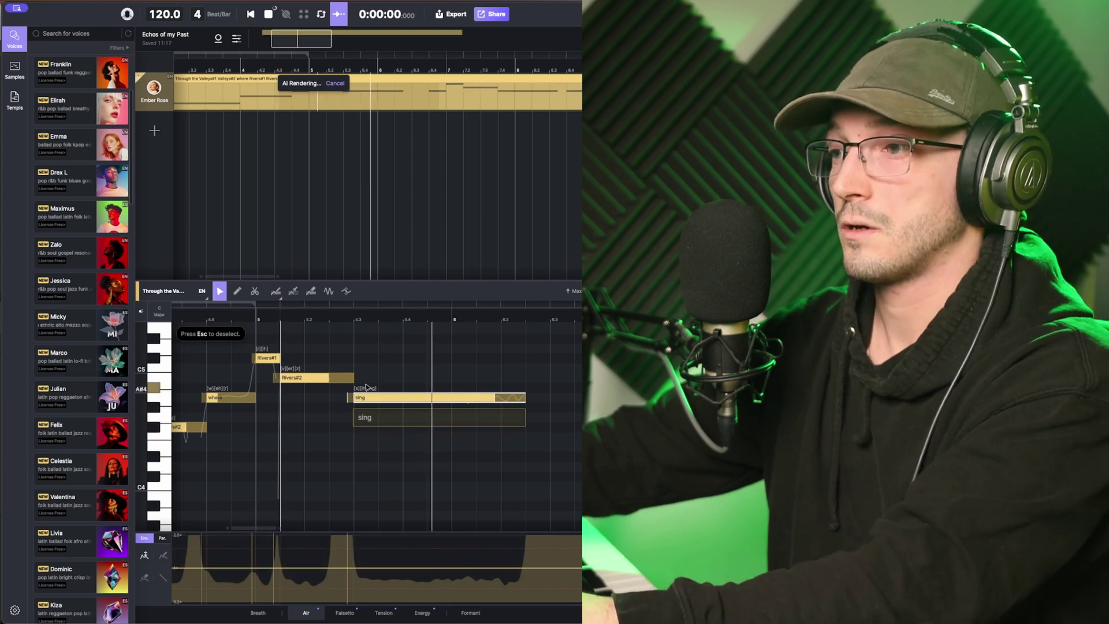
{"action": "key", "text": "space"}
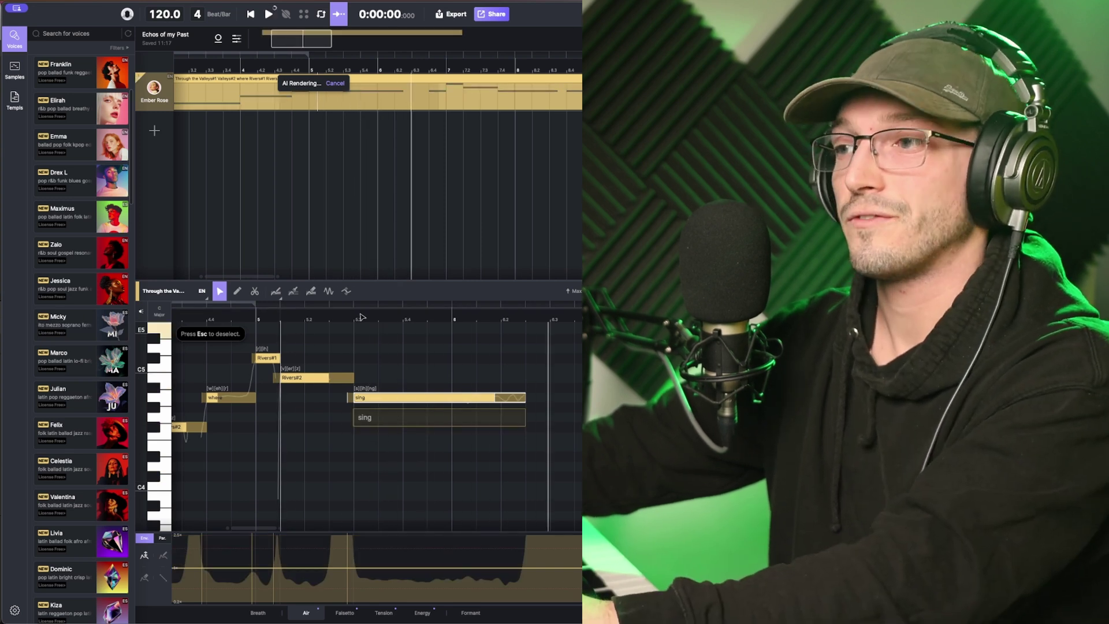
Step: With the Vibrato tool, start the 'sing' vibrato earlier and taper it off toward the end
{"action": "left_click", "coordinate": [333, 291]}
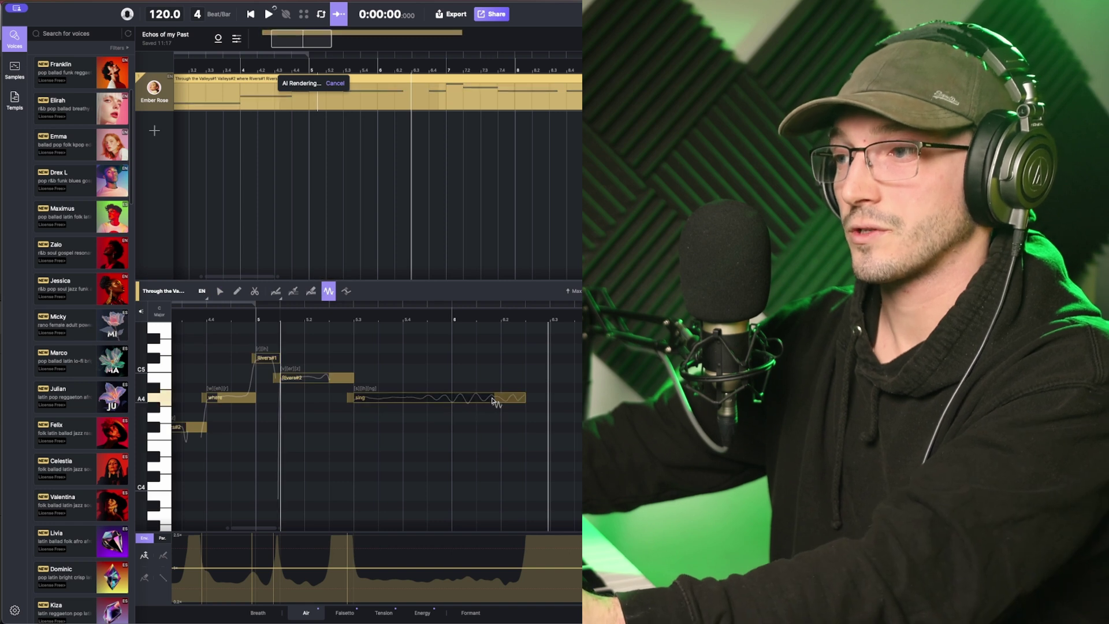
{"action": "left_click_drag", "start_coordinate": [474, 400], "coordinate": [436, 397]}
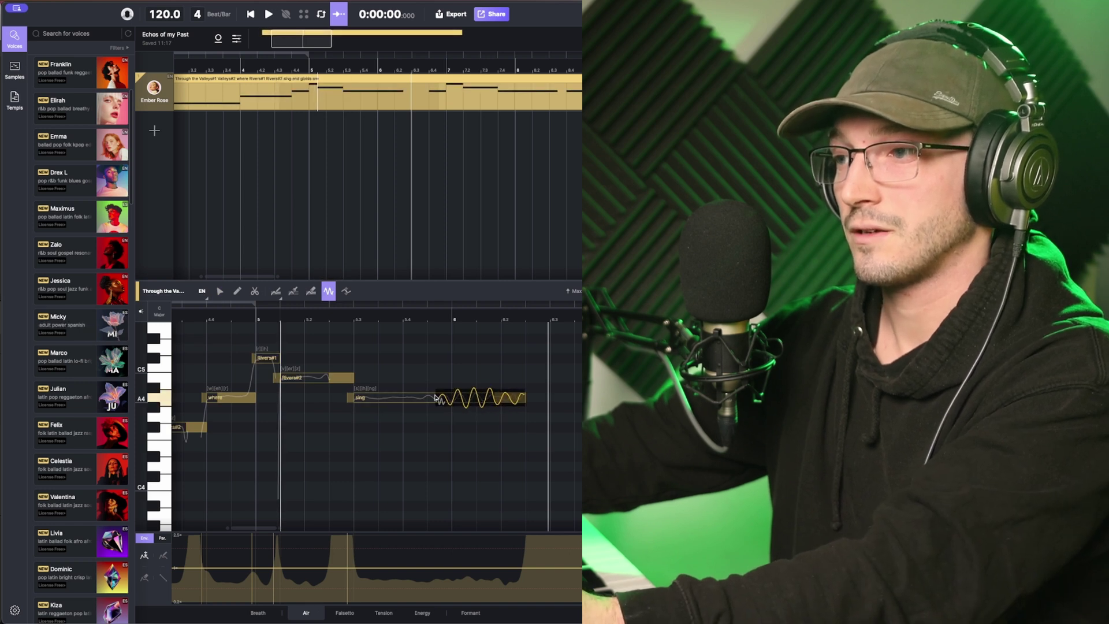
{"action": "mouse_move", "coordinate": [448, 394]}
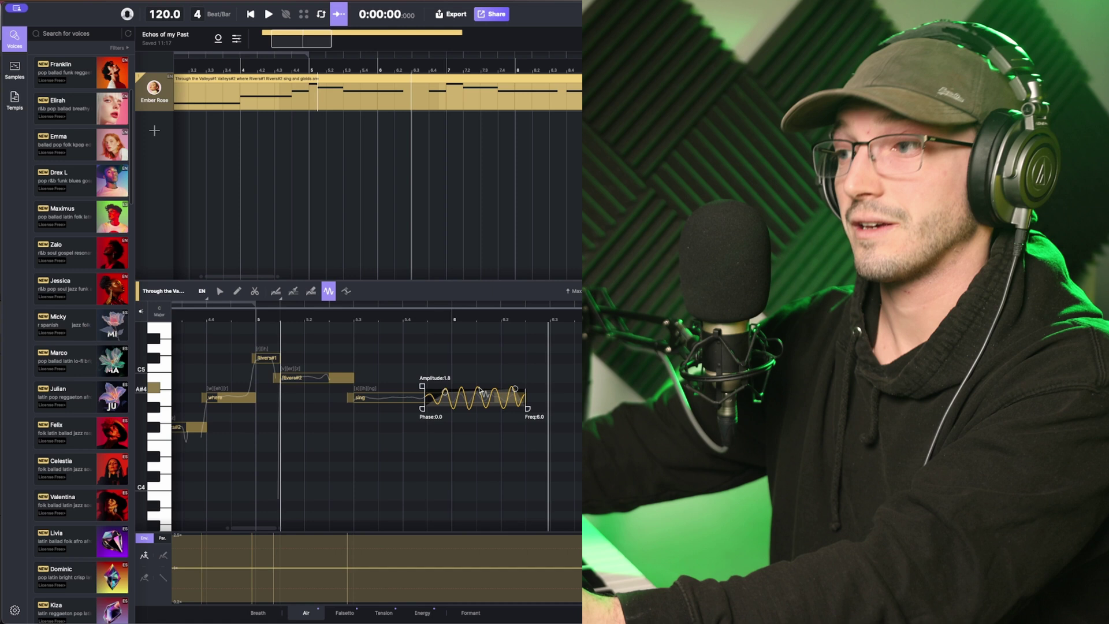
{"action": "left_click_drag", "start_coordinate": [515, 389], "coordinate": [514, 402]}
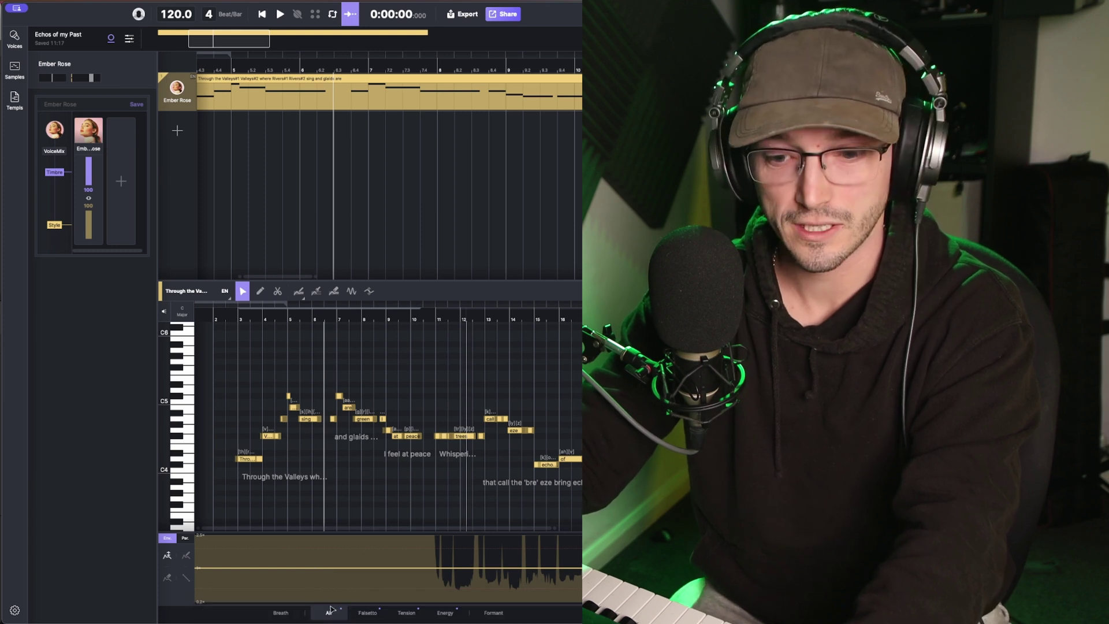
Step: Compare the Falsetto, Tension and Energy curves, settling on the Tension curve
{"action": "left_click", "coordinate": [364, 613]}
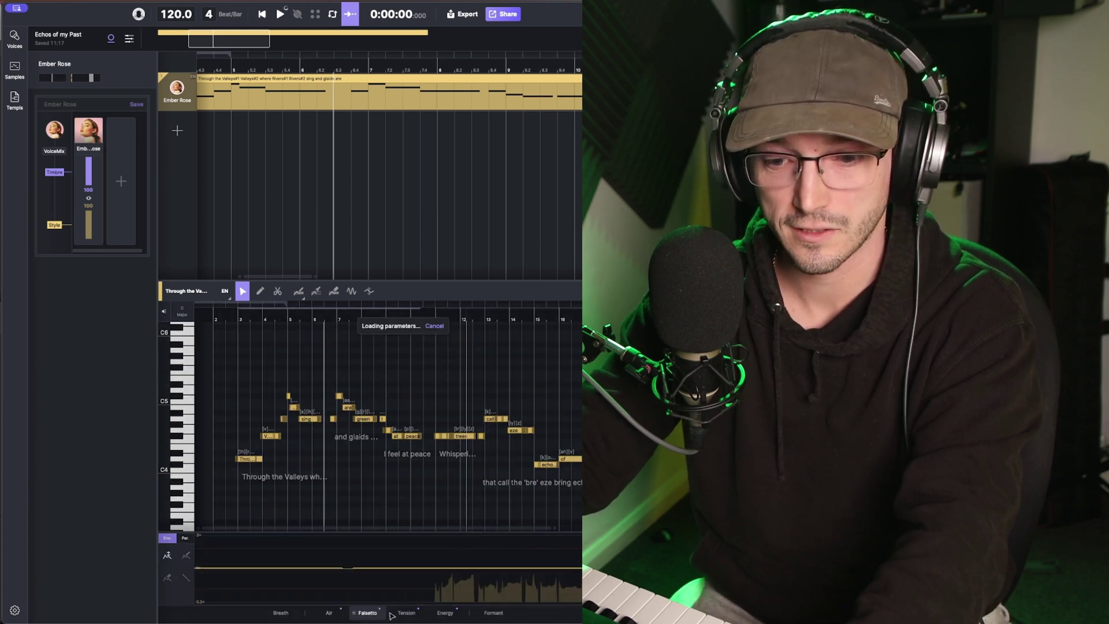
{"action": "left_click", "coordinate": [406, 612]}
{"action": "left_click", "coordinate": [444, 613]}
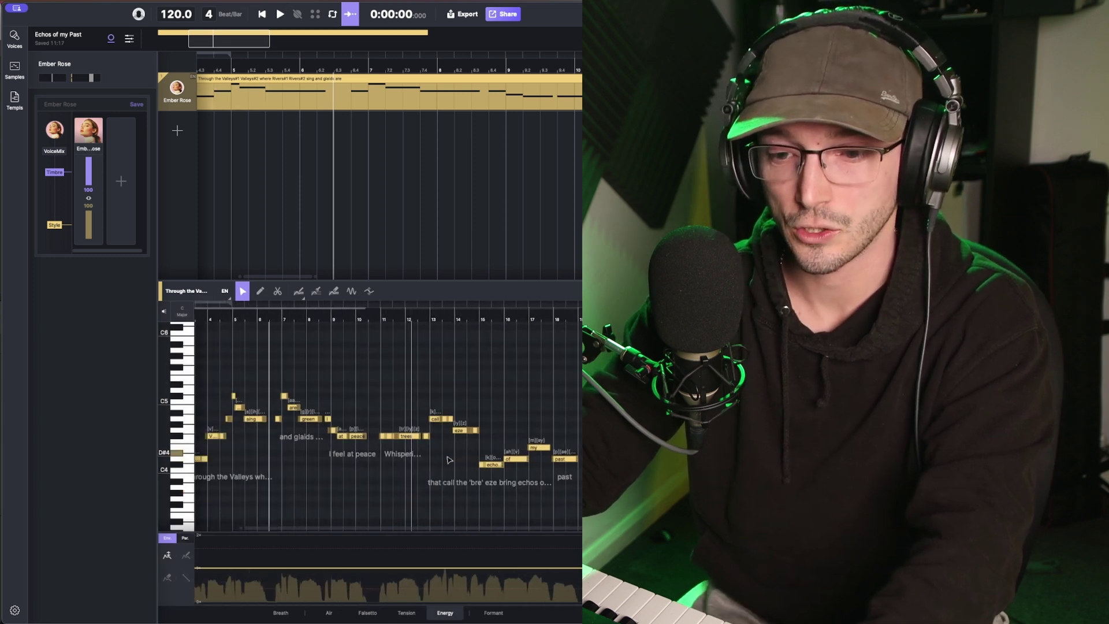
{"action": "scroll", "coordinate": [448, 456], "scroll_direction": "right", "scroll_amount": 3}
{"action": "left_click", "coordinate": [406, 613]}
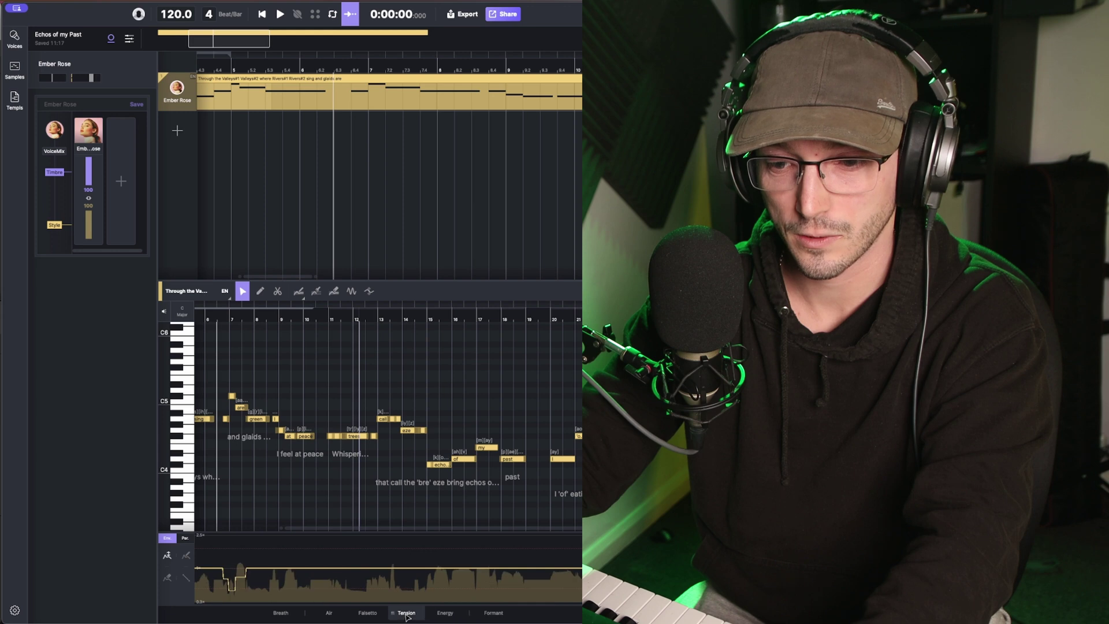
Step: Zoom in on bars 6–8 and play the passage around 'and glaids are green'
{"action": "scroll", "coordinate": [360, 519], "scroll_direction": "left", "scroll_amount": 3}
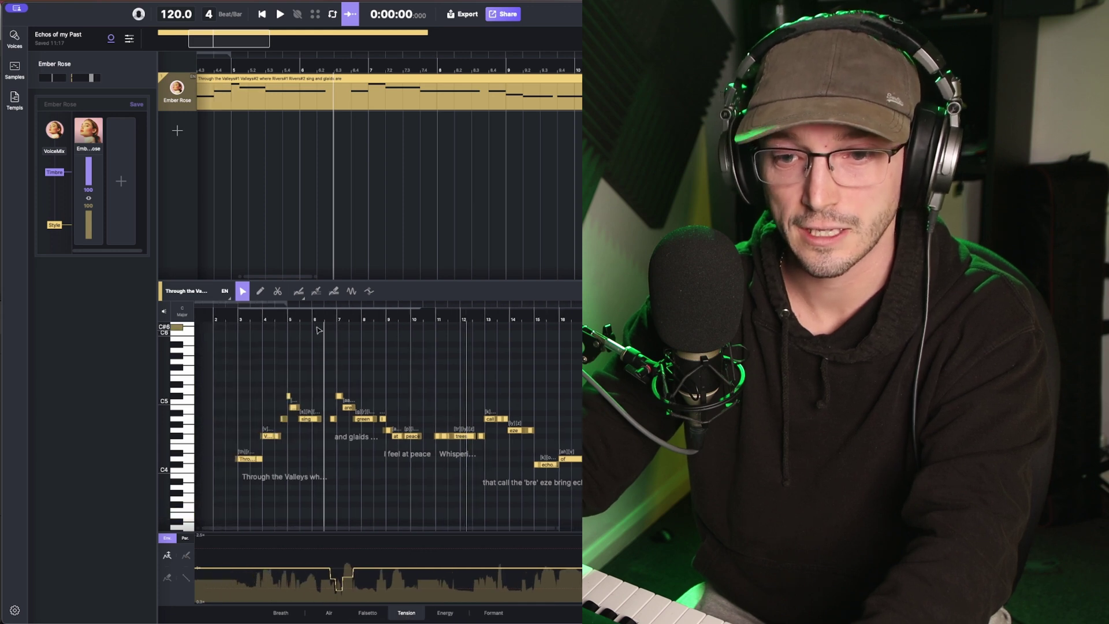
{"action": "scroll", "coordinate": [326, 338], "scroll_direction": "up", "scroll_amount": 3}
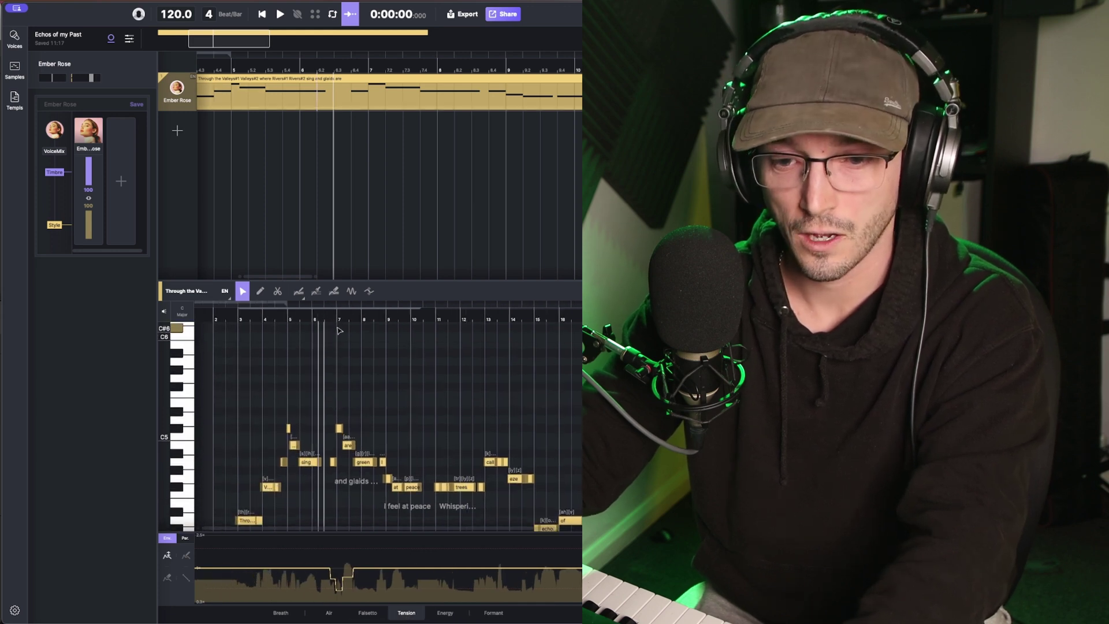
{"action": "scroll", "coordinate": [330, 341], "scroll_direction": "down", "scroll_amount": 3}
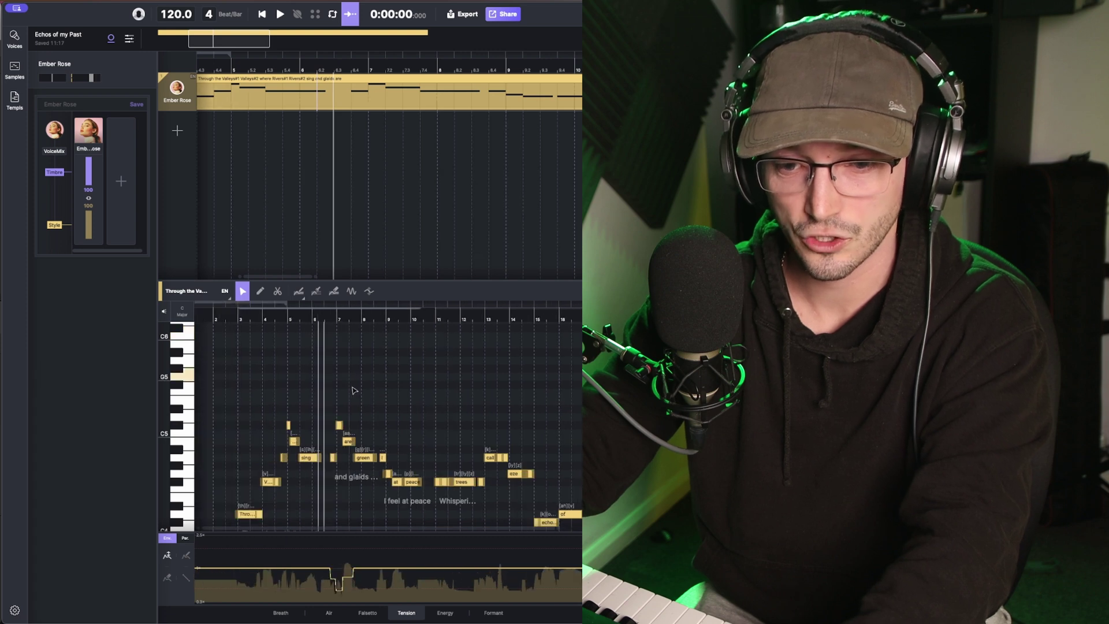
{"action": "scroll", "coordinate": [354, 394], "scroll_direction": "up", "scroll_amount": 6}
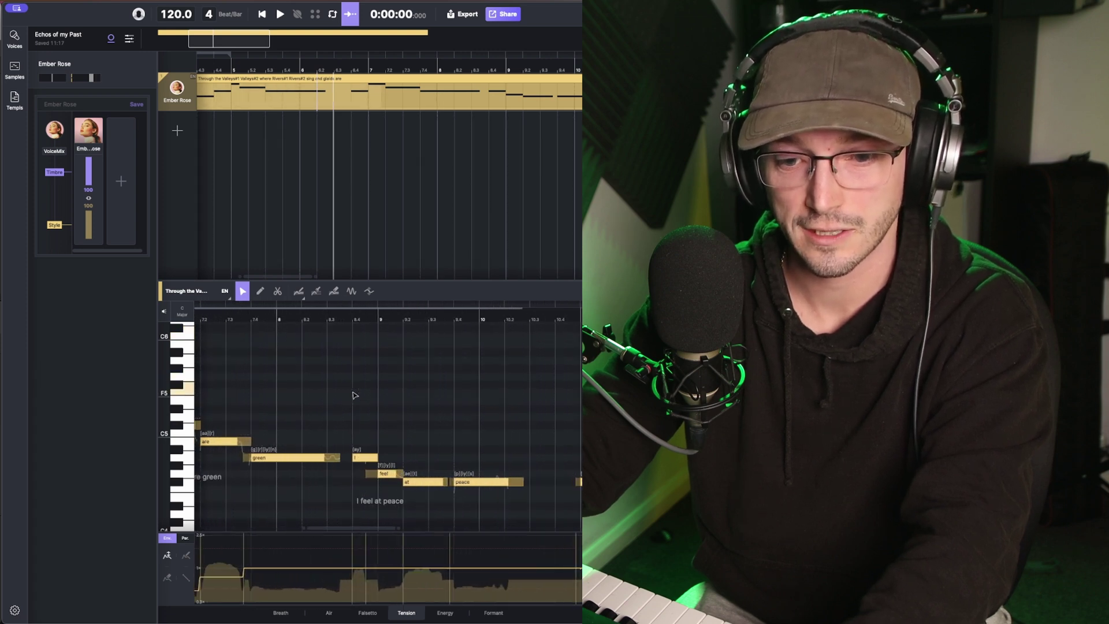
{"action": "scroll", "coordinate": [376, 413], "scroll_direction": "left", "scroll_amount": 5}
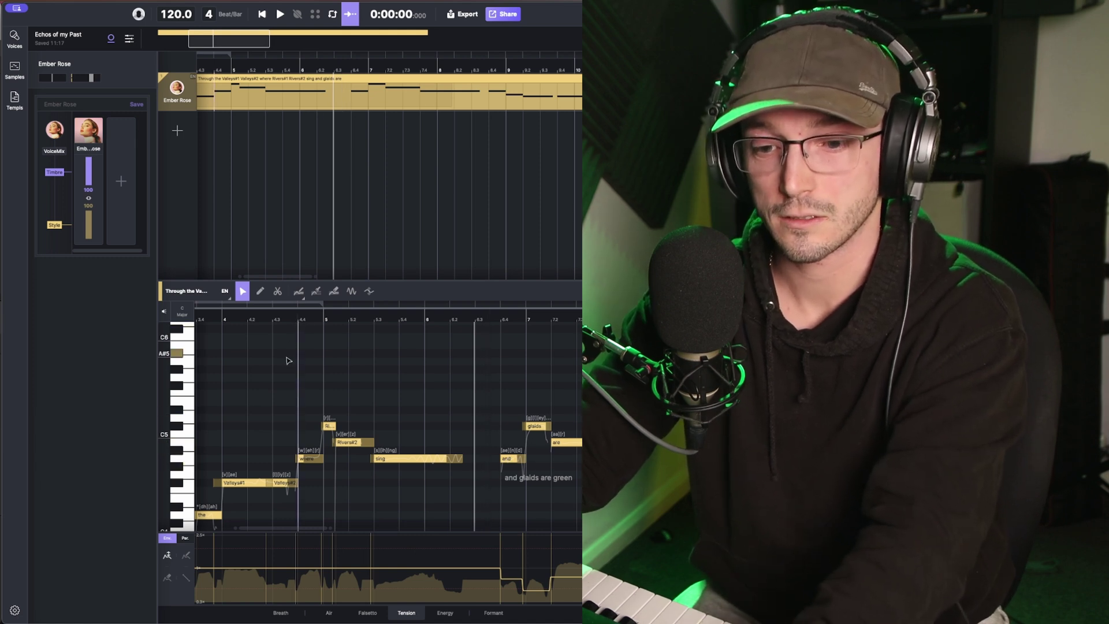
{"action": "key", "text": "space"}
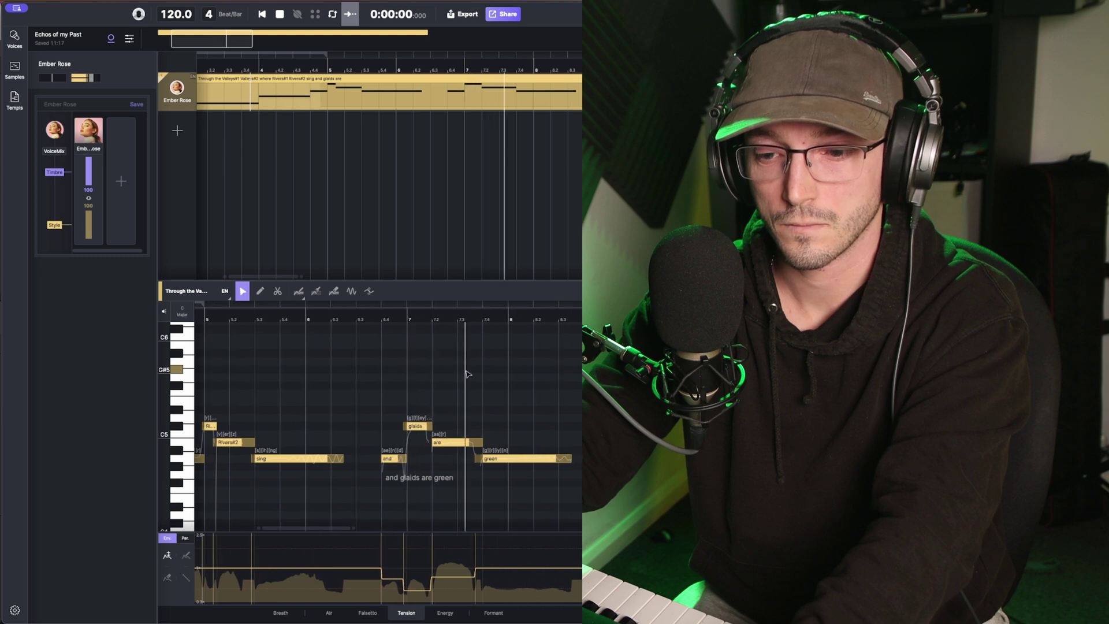
{"action": "key", "text": "space"}
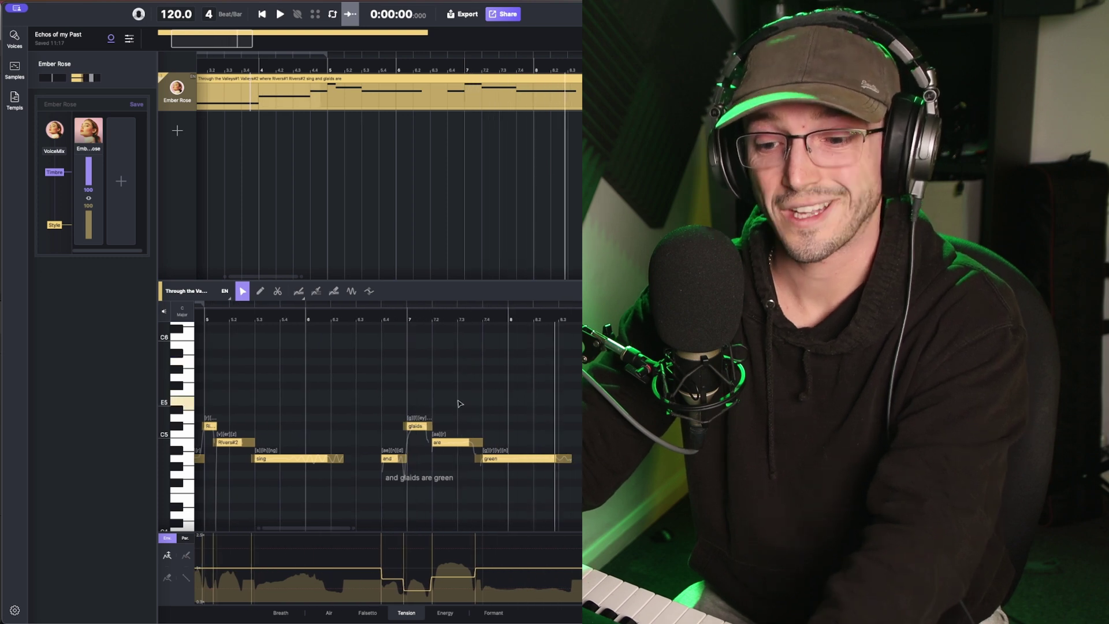
Step: Raise the Tension curve under 'and' and play the phrase from earlier to hear it
{"action": "left_click_drag", "start_coordinate": [386, 579], "coordinate": [386, 573]}
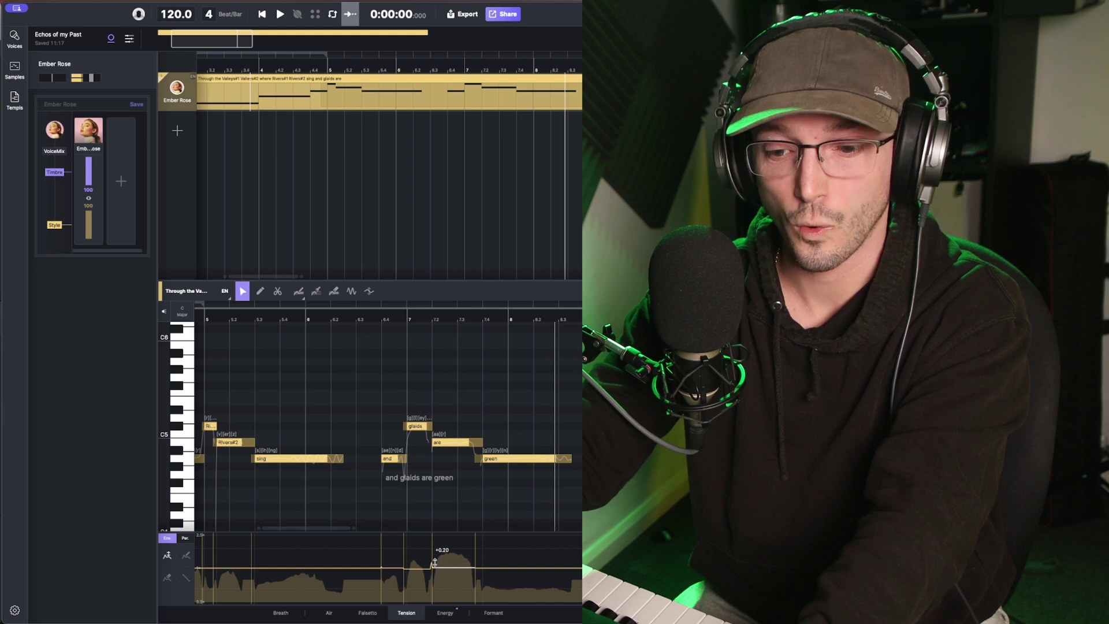
{"action": "scroll", "coordinate": [416, 556], "scroll_direction": "left", "scroll_amount": 6}
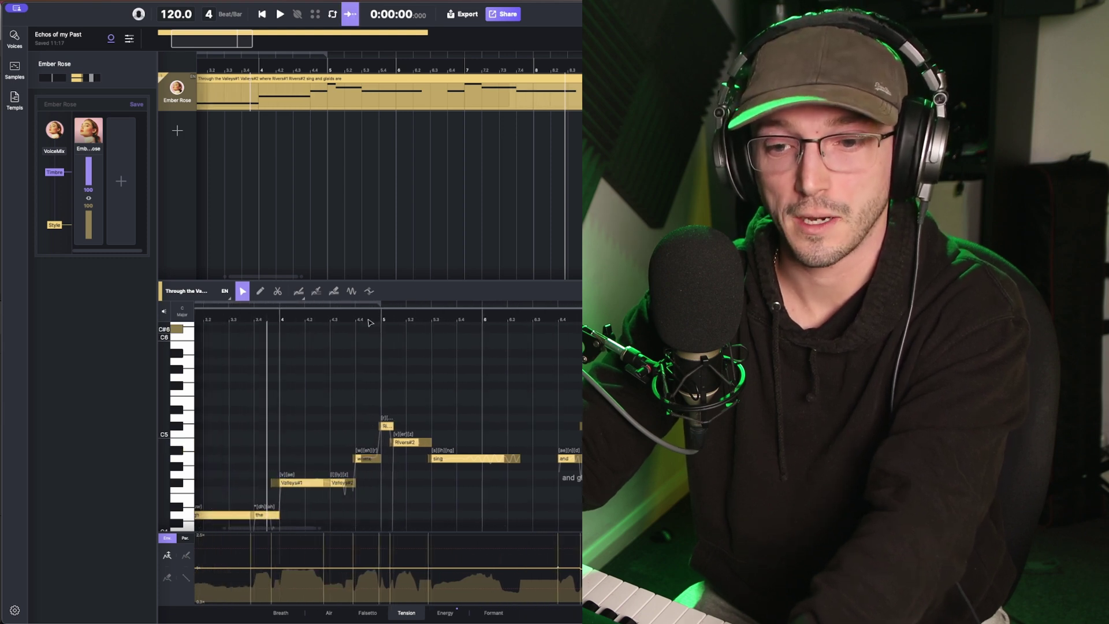
{"action": "left_click", "coordinate": [355, 320]}
{"action": "key", "text": "space"}
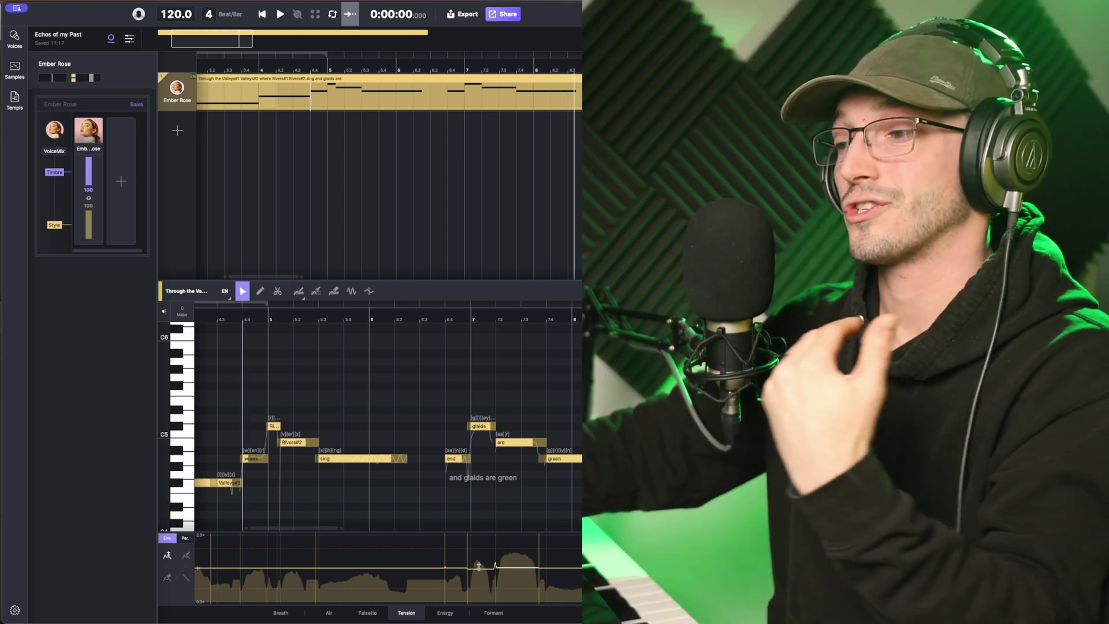
Step: Push the Air curve under 'glaids are' to maximum and play from bar 6.4
{"action": "left_click", "coordinate": [340, 612]}
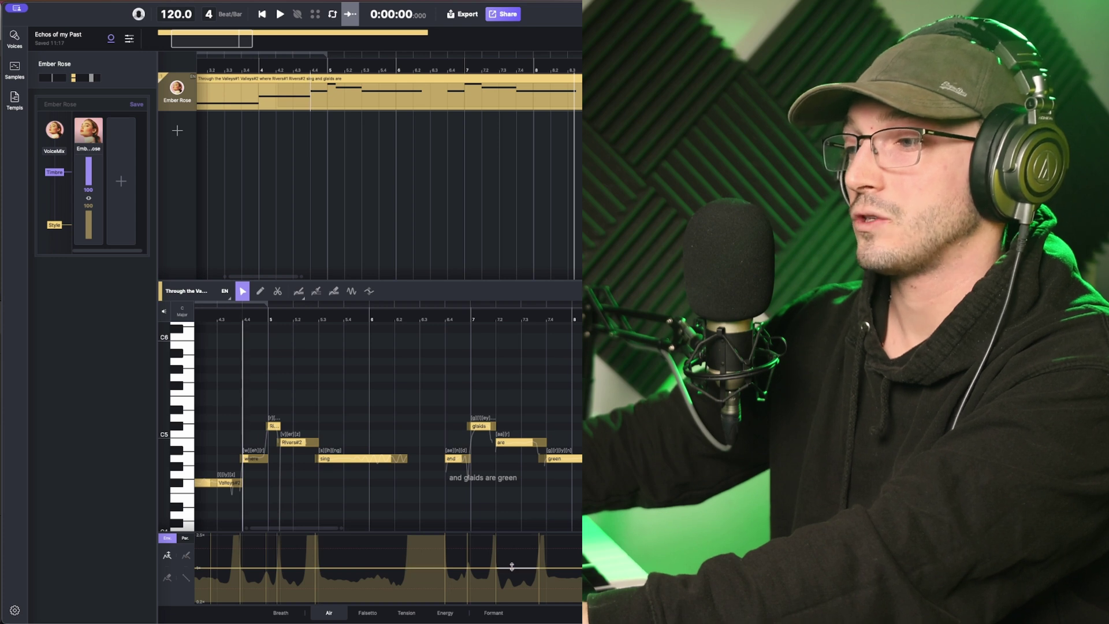
{"action": "left_click_drag", "start_coordinate": [511, 567], "coordinate": [515, 551]}
{"action": "left_click_drag", "start_coordinate": [518, 510], "coordinate": [516, 479]}
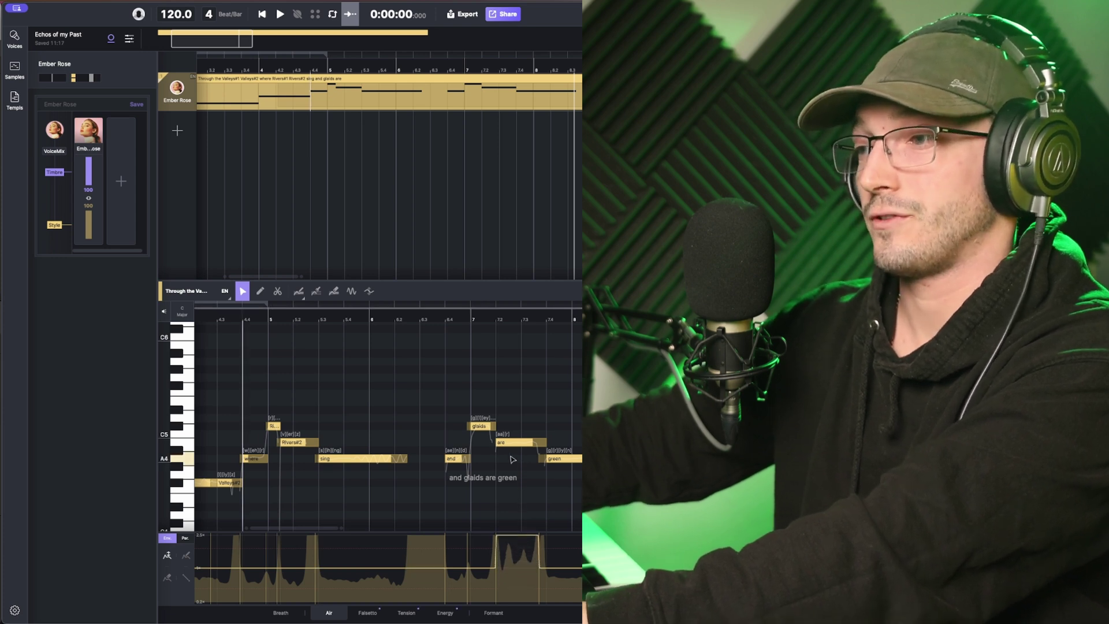
{"action": "left_click", "coordinate": [448, 320]}
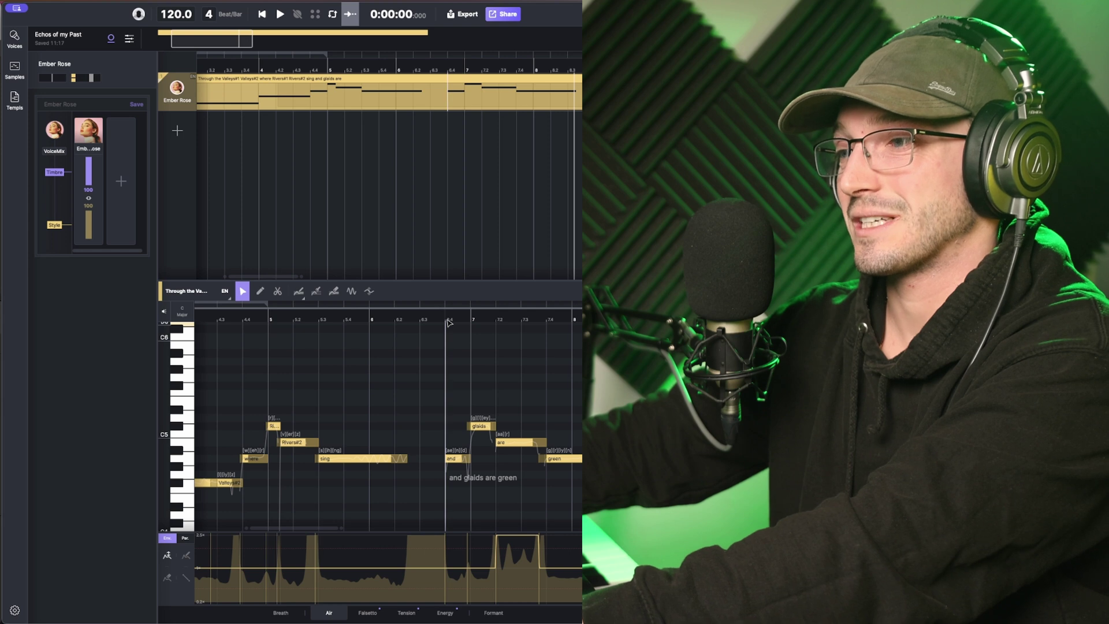
{"action": "key", "text": "space"}
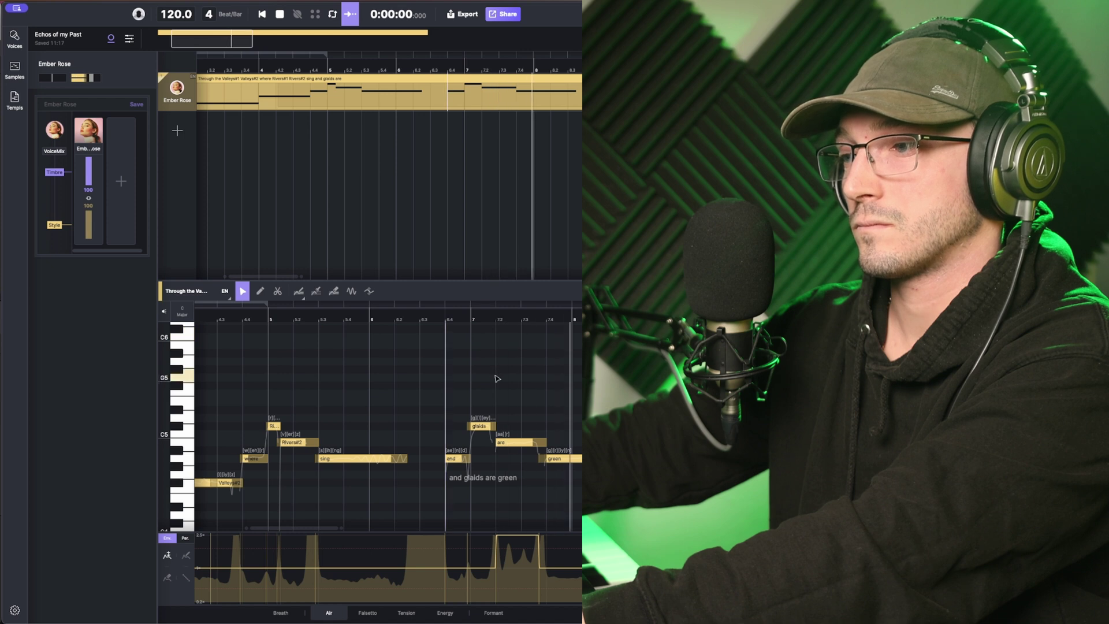
{"action": "key", "text": "space"}
Step: Lower the boosted Air amount by about 0.11, then return to the Tension curve
{"action": "scroll", "coordinate": [395, 542], "scroll_direction": "left", "scroll_amount": 5}
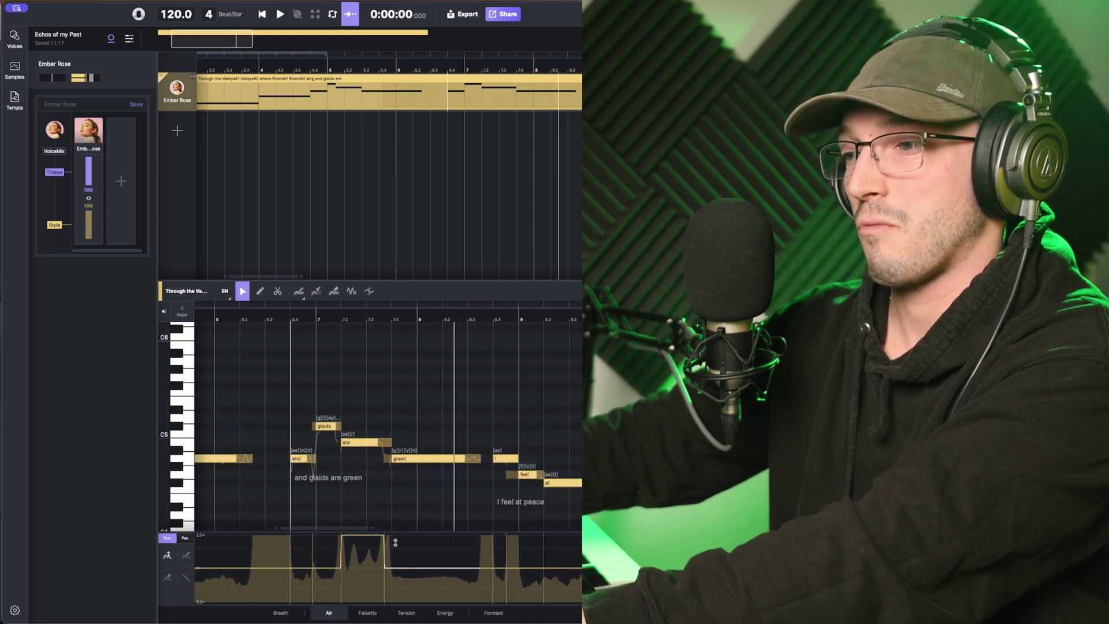
{"action": "left_click_drag", "start_coordinate": [377, 541], "coordinate": [370, 547]}
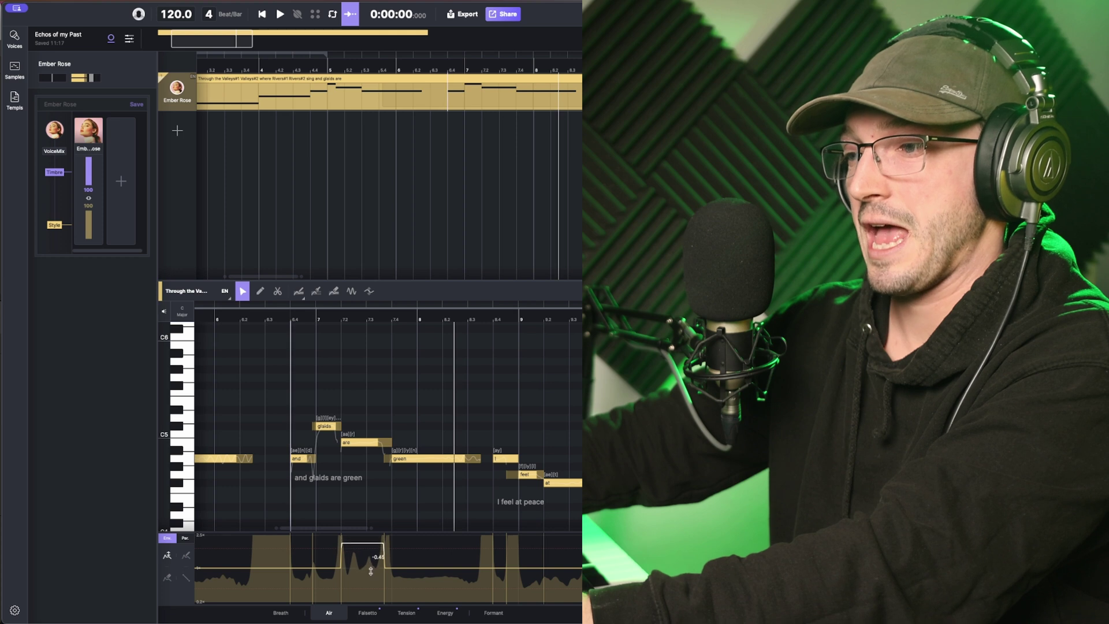
{"action": "left_click", "coordinate": [443, 613]}
{"action": "left_click", "coordinate": [405, 613]}
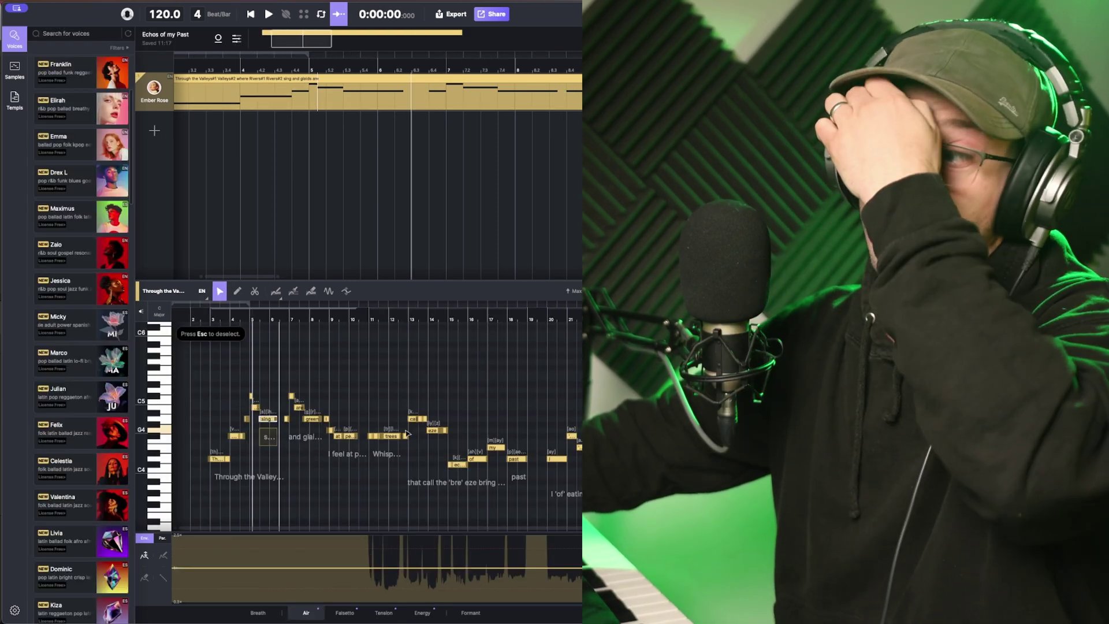
Step: Browse the Samples and Templates libraries, then show the Ember Rose VoiceMix panel
{"action": "left_click", "coordinate": [12, 76]}
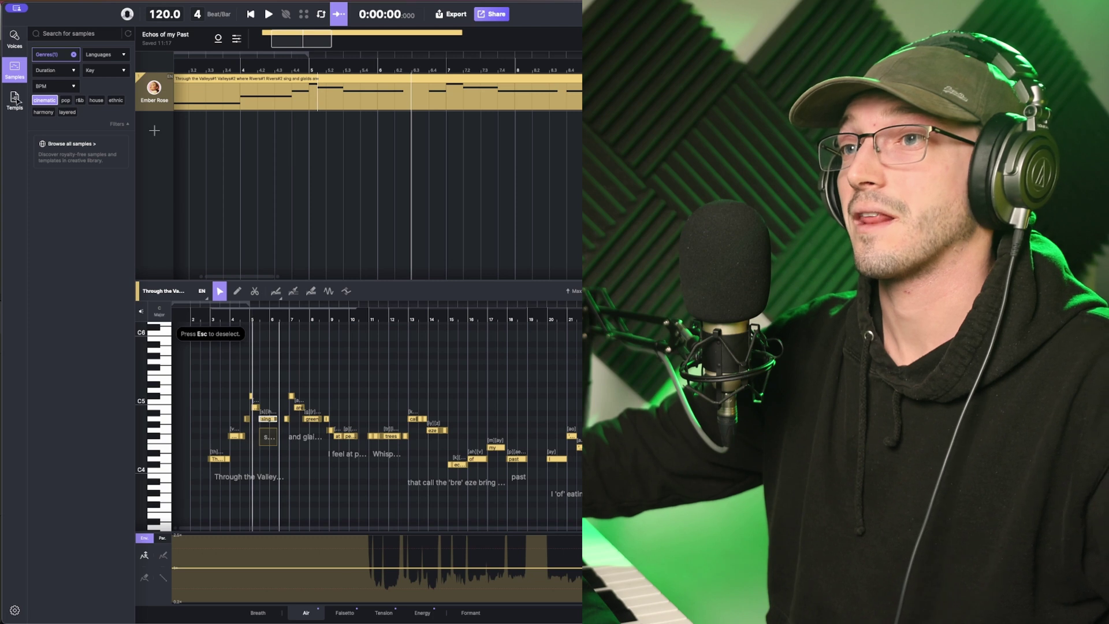
{"action": "left_click", "coordinate": [16, 100]}
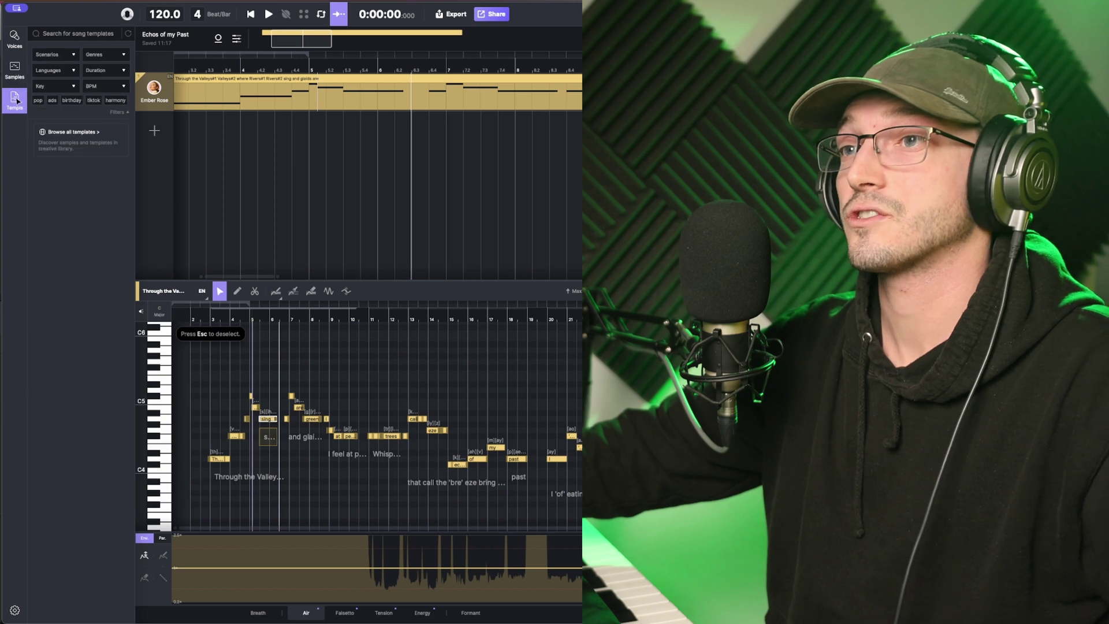
{"action": "left_click", "coordinate": [15, 39]}
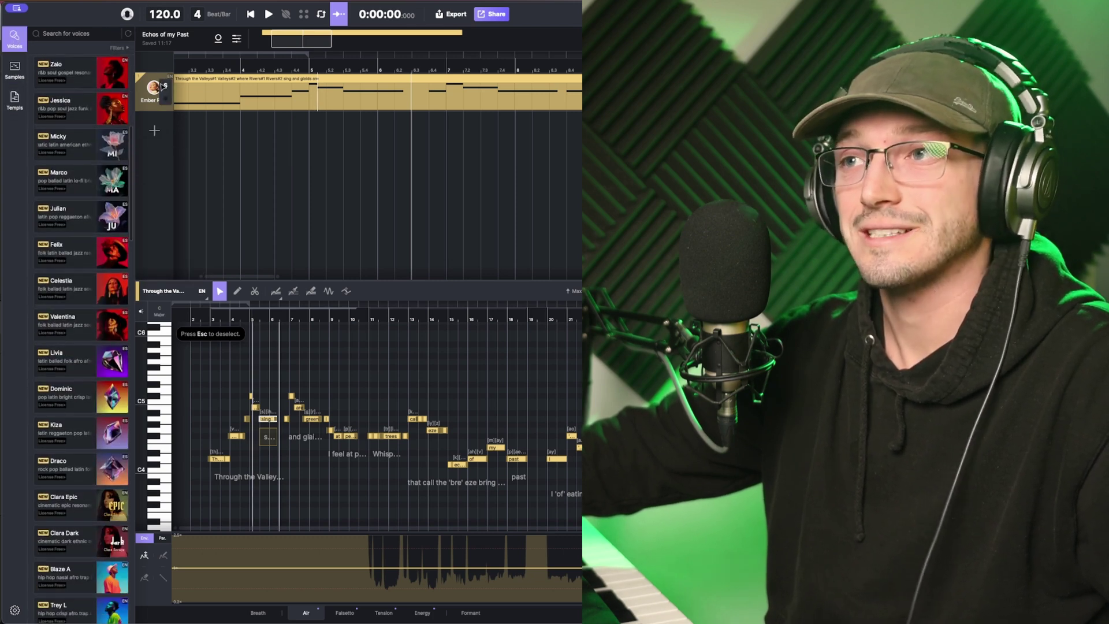
{"action": "left_click", "coordinate": [14, 38]}
{"action": "left_click", "coordinate": [111, 40]}
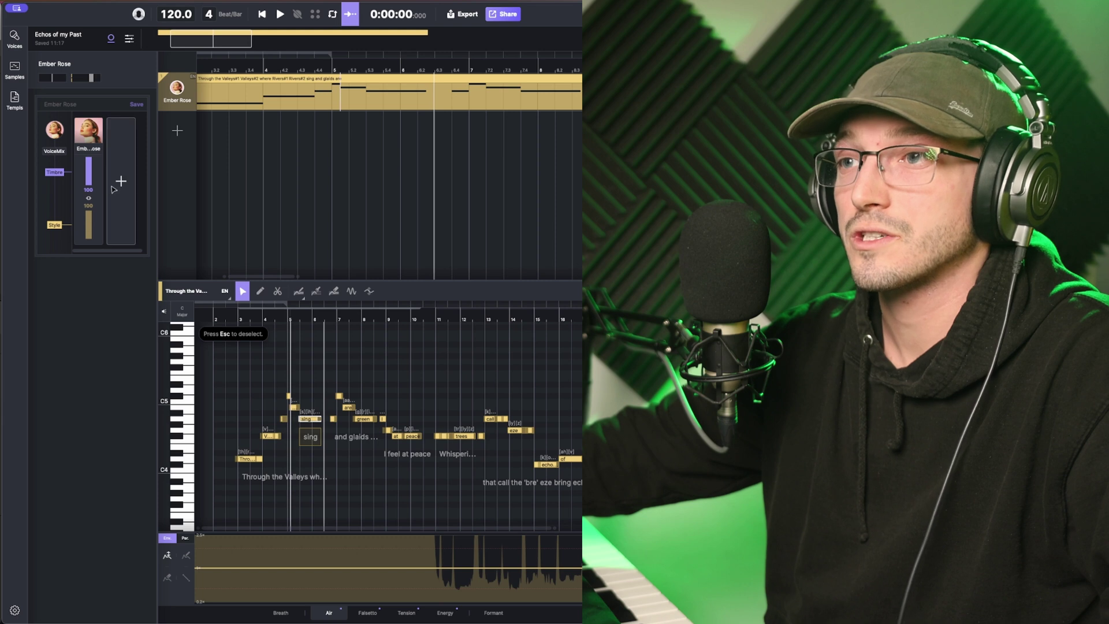
{"action": "left_click", "coordinate": [130, 39]}
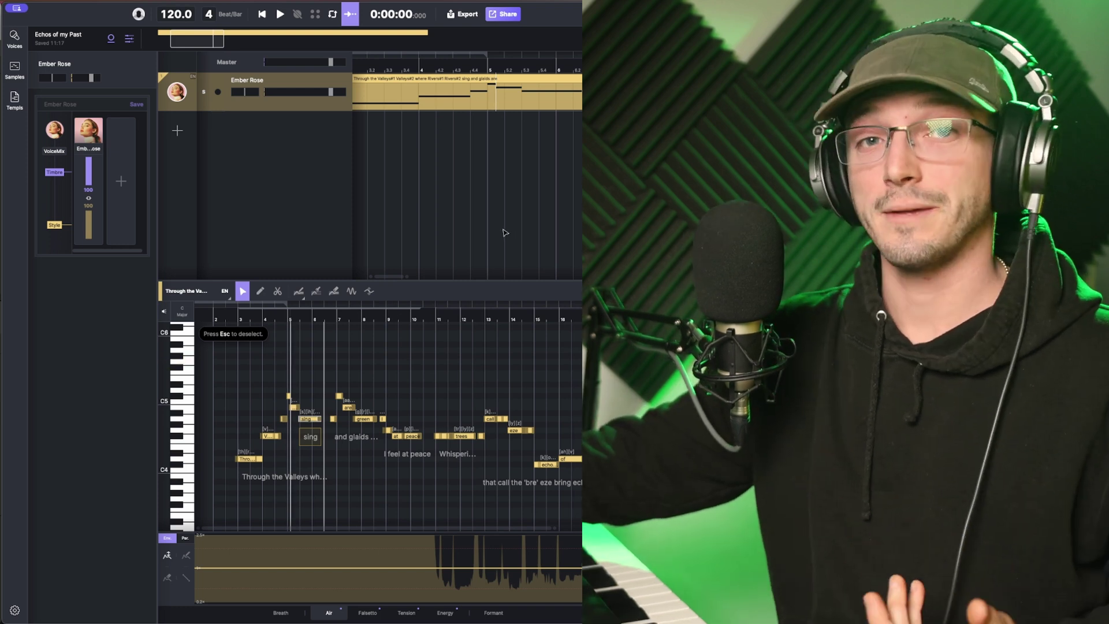
{"action": "scroll", "coordinate": [504, 231], "scroll_direction": "right", "scroll_amount": 3}
{"action": "left_click", "coordinate": [172, 68]}
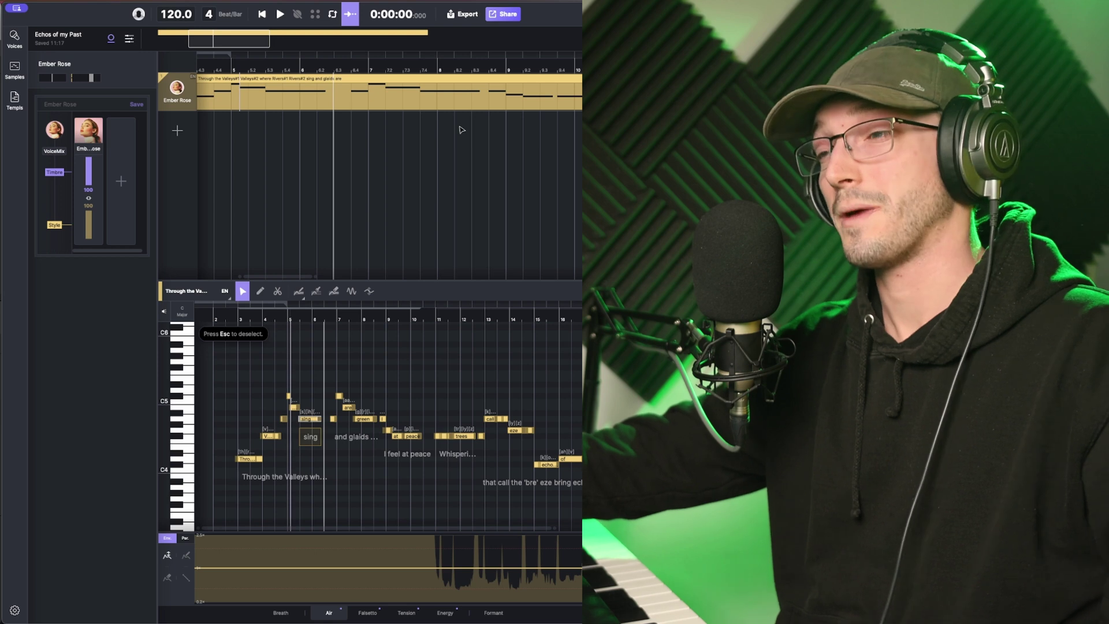